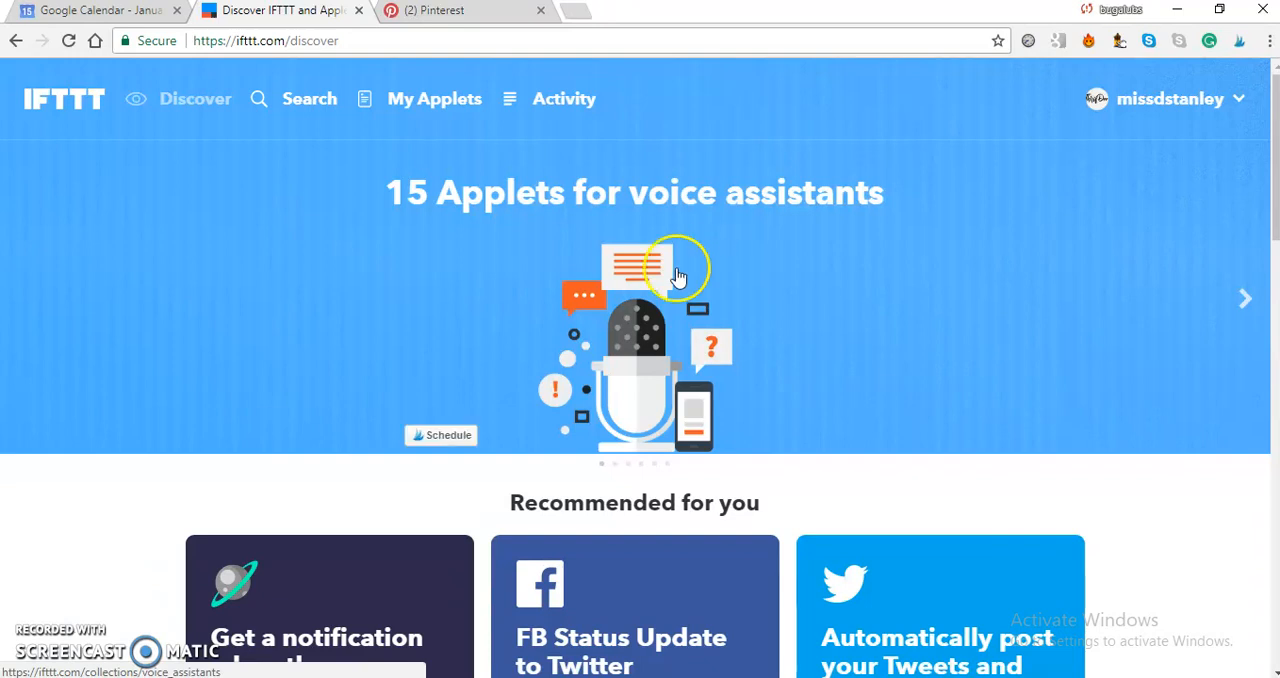
Open the Schedule Posts To Pinterest applet from the list of own applets.
{"action": "left_click", "coordinate": [433, 100]}
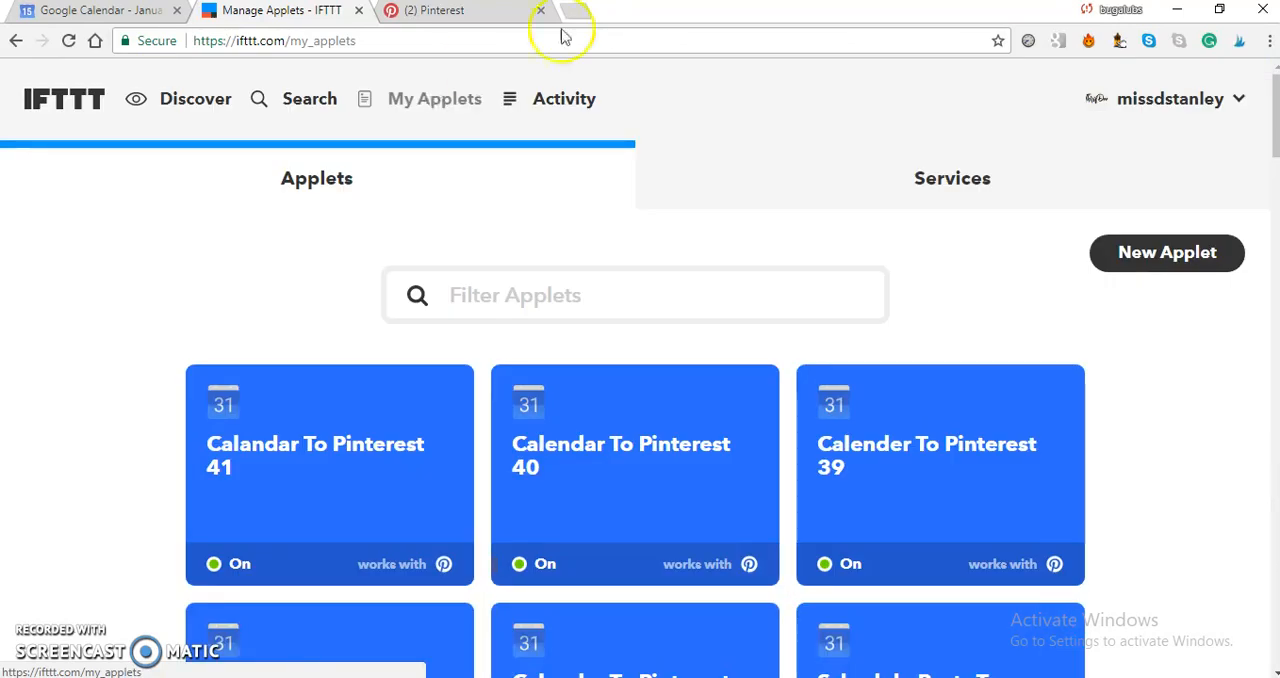
{"action": "left_click_drag", "start_coordinate": [1276, 120], "coordinate": [1213, 503]}
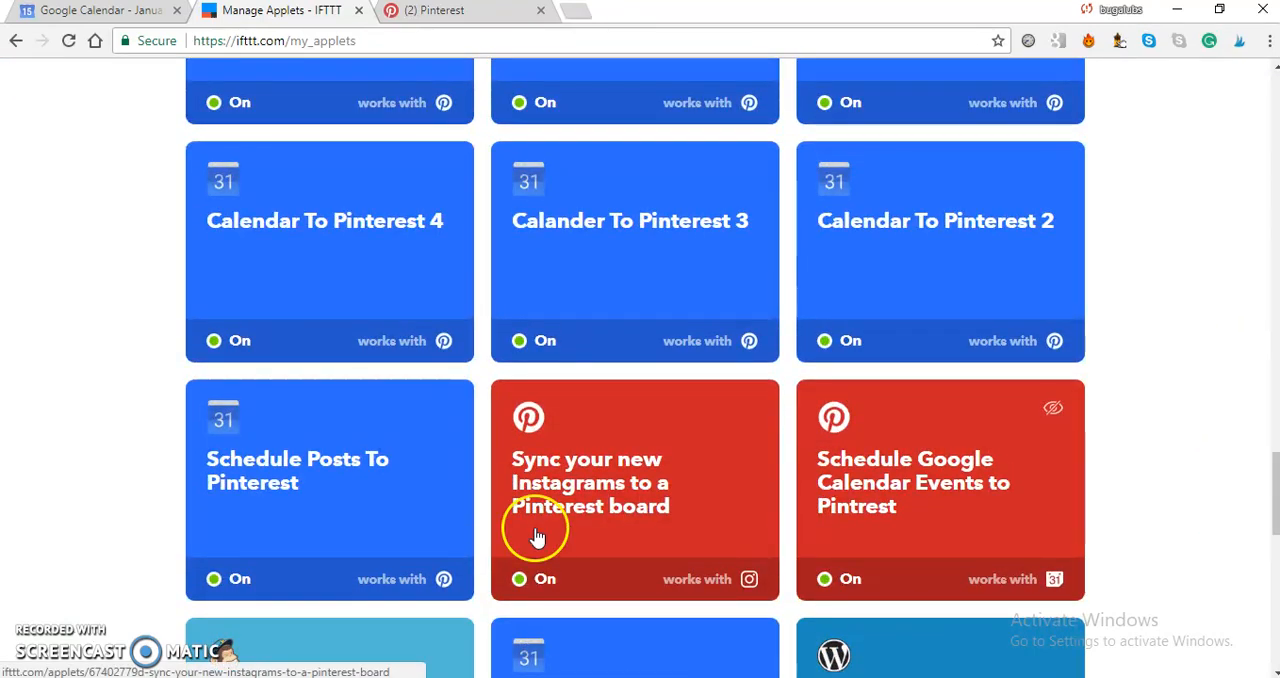
{"action": "left_click", "coordinate": [313, 470]}
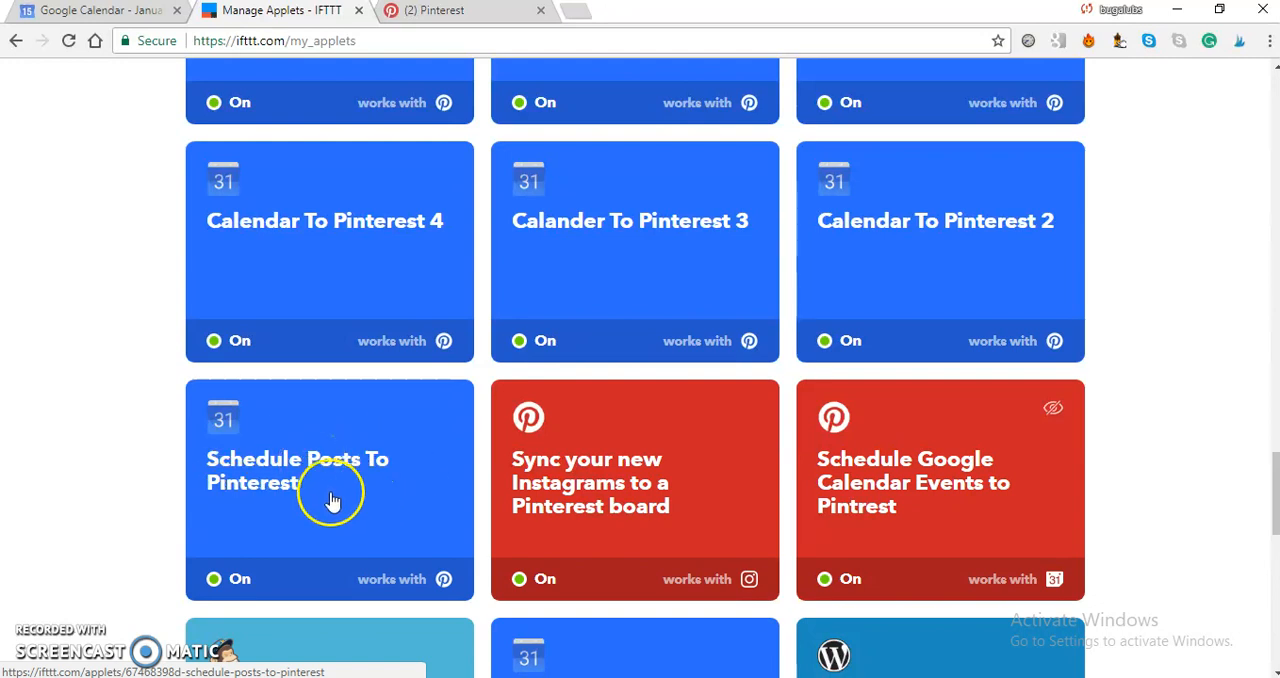
{"action": "left_click", "coordinate": [331, 494]}
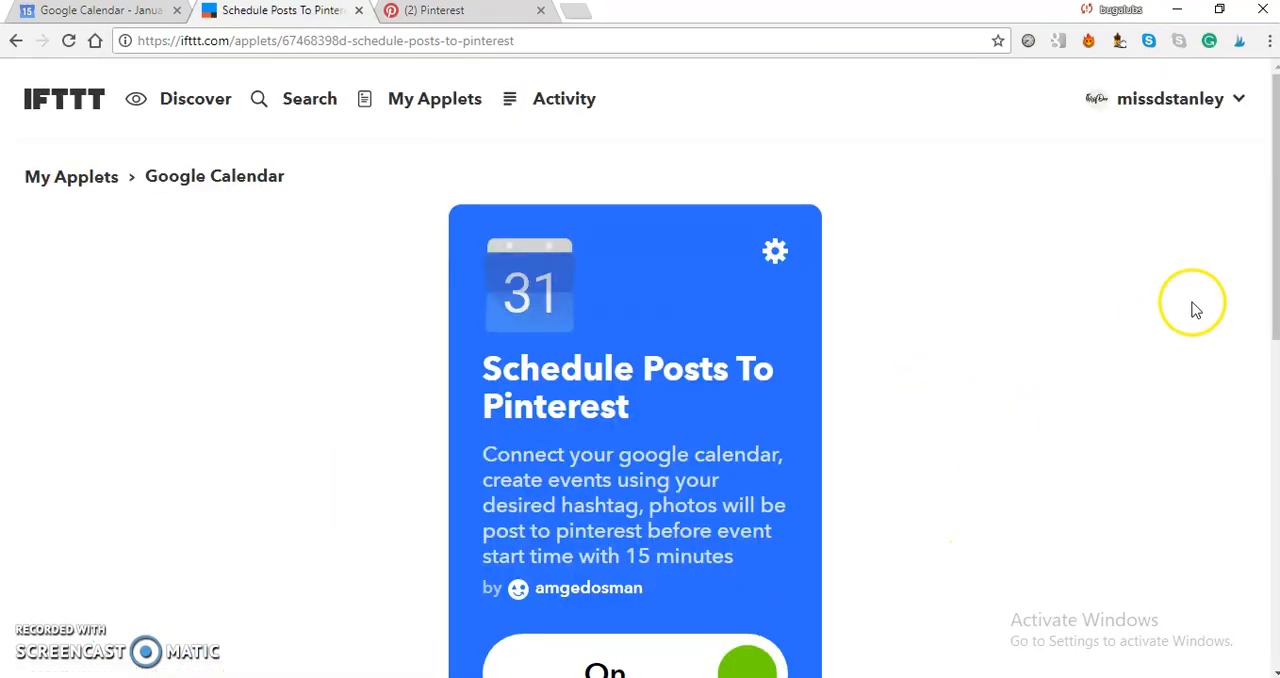
Start creating a different version of the Schedule Posts To Pinterest applet.
{"action": "left_click_drag", "start_coordinate": [1275, 284], "coordinate": [1276, 285]}
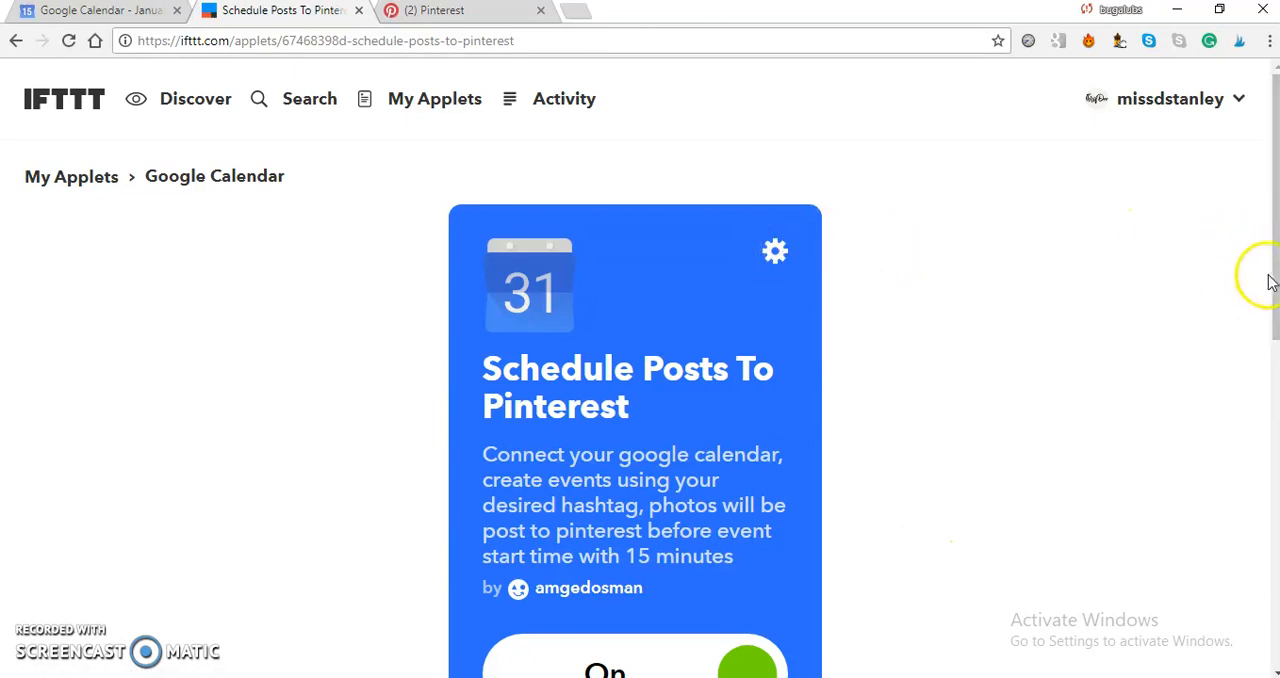
{"action": "left_click_drag", "start_coordinate": [1273, 283], "coordinate": [1266, 432]}
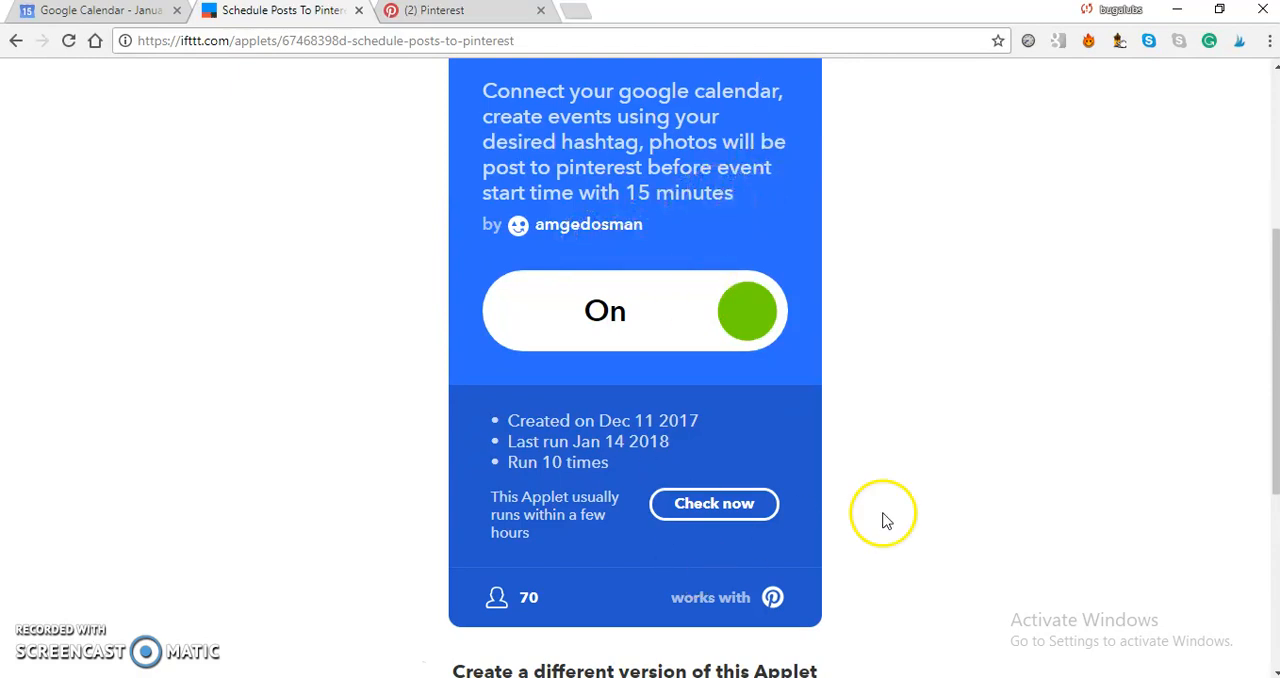
{"action": "left_click_drag", "start_coordinate": [1270, 447], "coordinate": [1274, 497]}
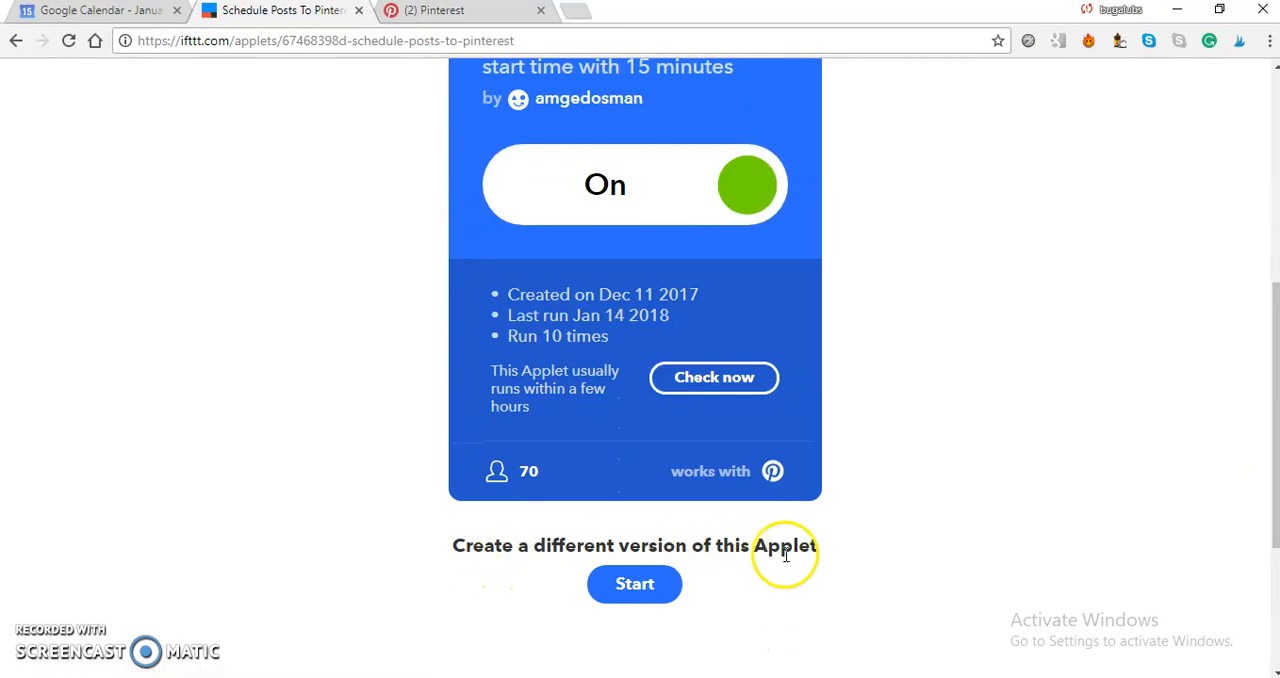
{"action": "left_click", "coordinate": [648, 594]}
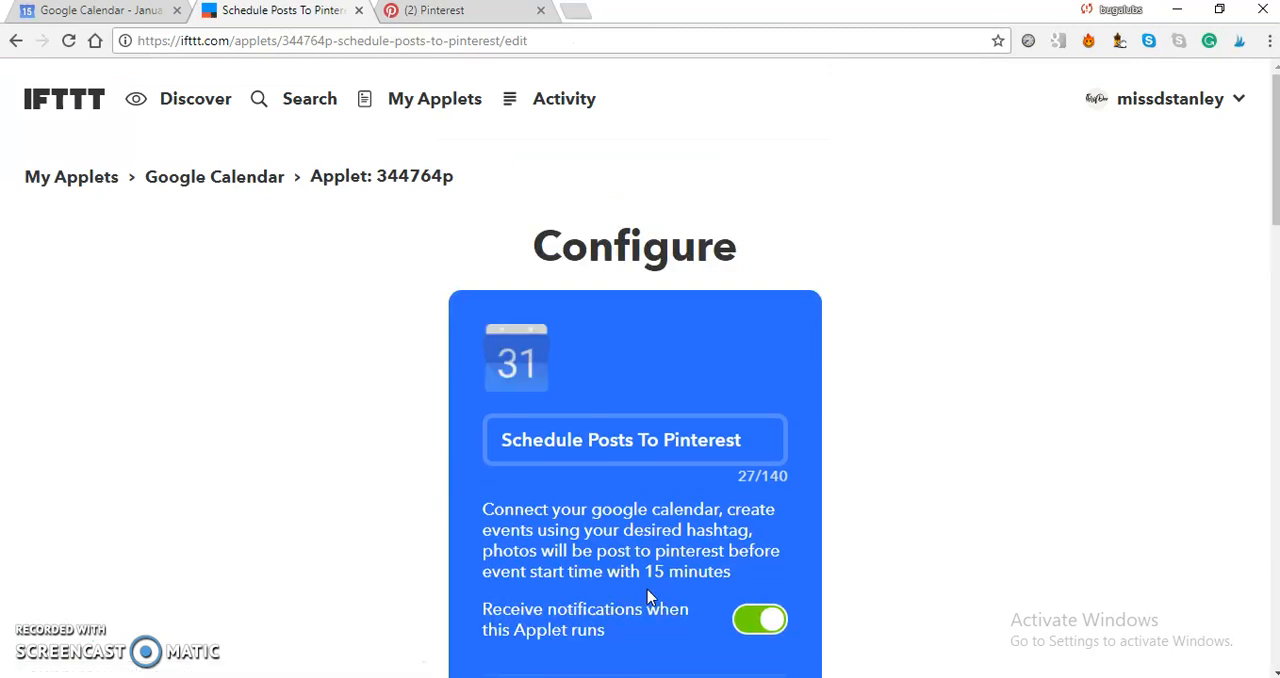
Rename the new applet version as Cal To Pinterest.
{"action": "left_click_drag", "start_coordinate": [1274, 180], "coordinate": [1274, 214]}
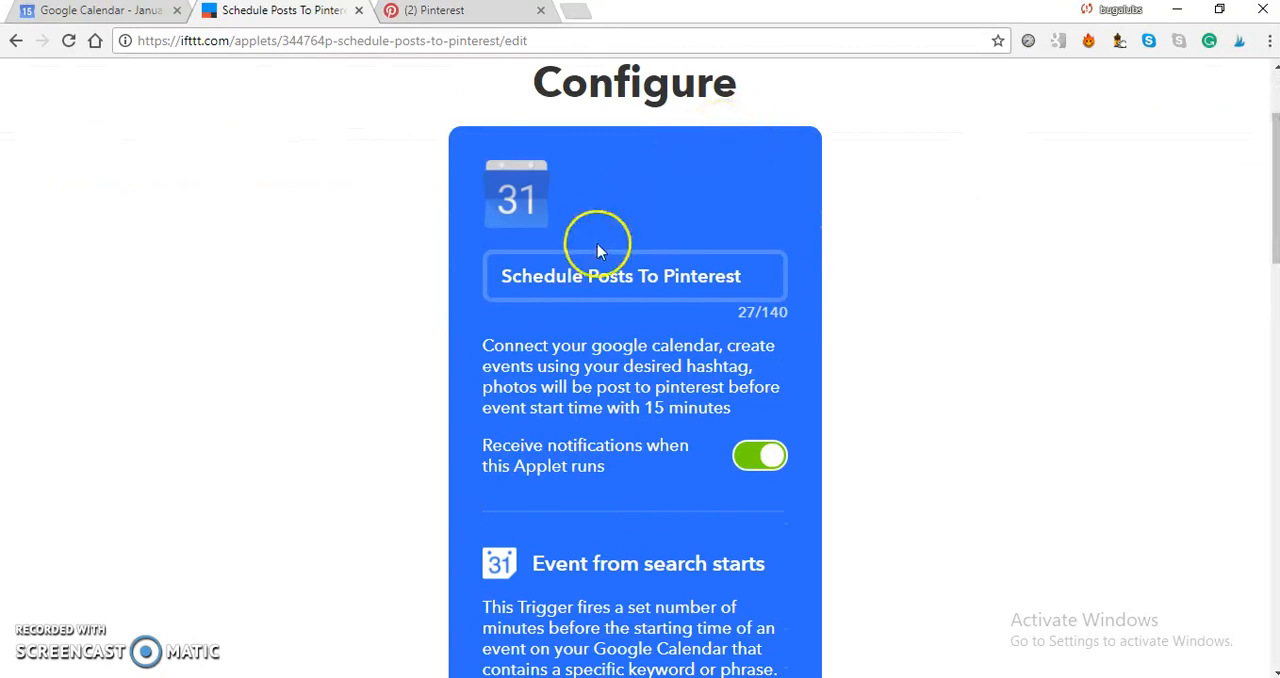
{"action": "left_click", "coordinate": [635, 279]}
{"action": "left_click", "coordinate": [514, 271]}
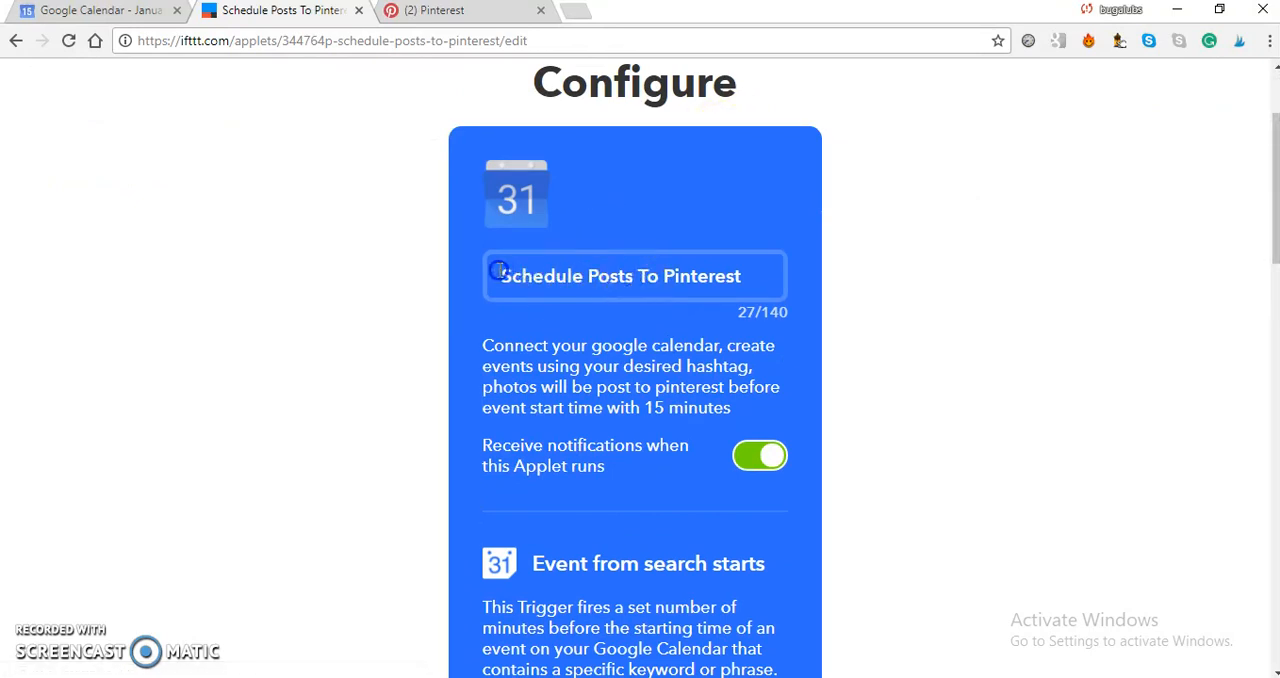
{"action": "left_click_drag", "start_coordinate": [498, 271], "coordinate": [765, 278]}
{"action": "type", "text": "Cal"}
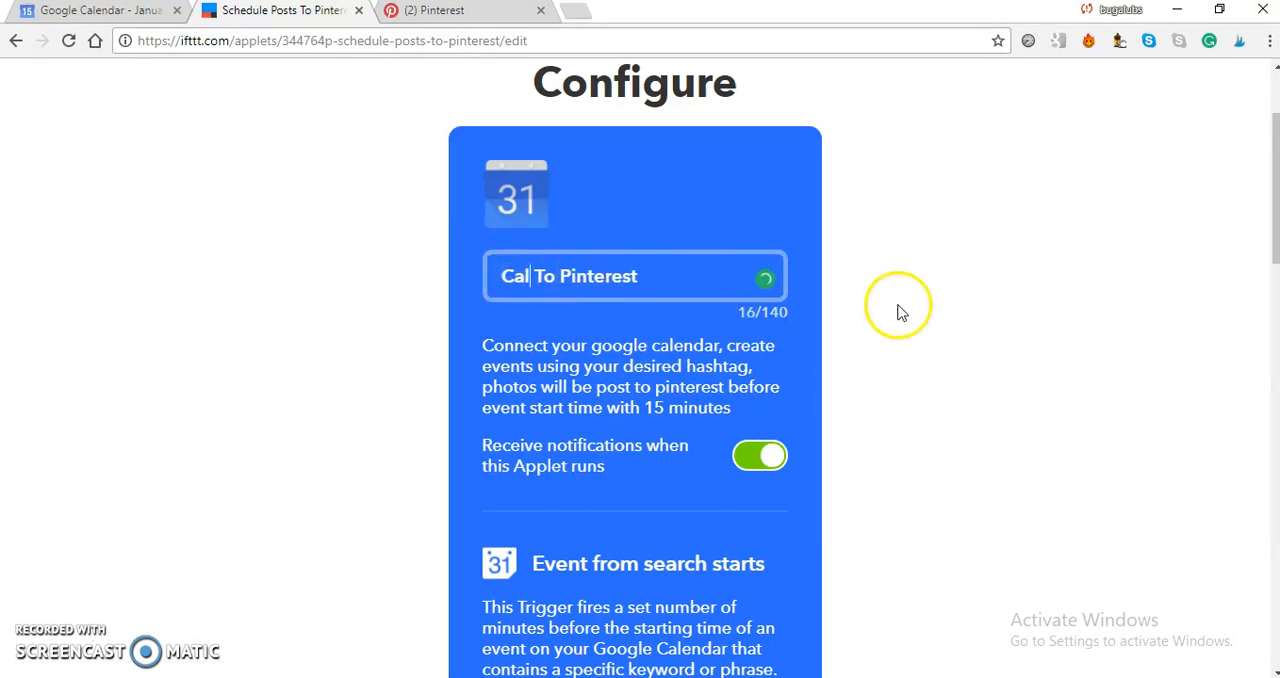
{"action": "left_click", "coordinate": [923, 369]}
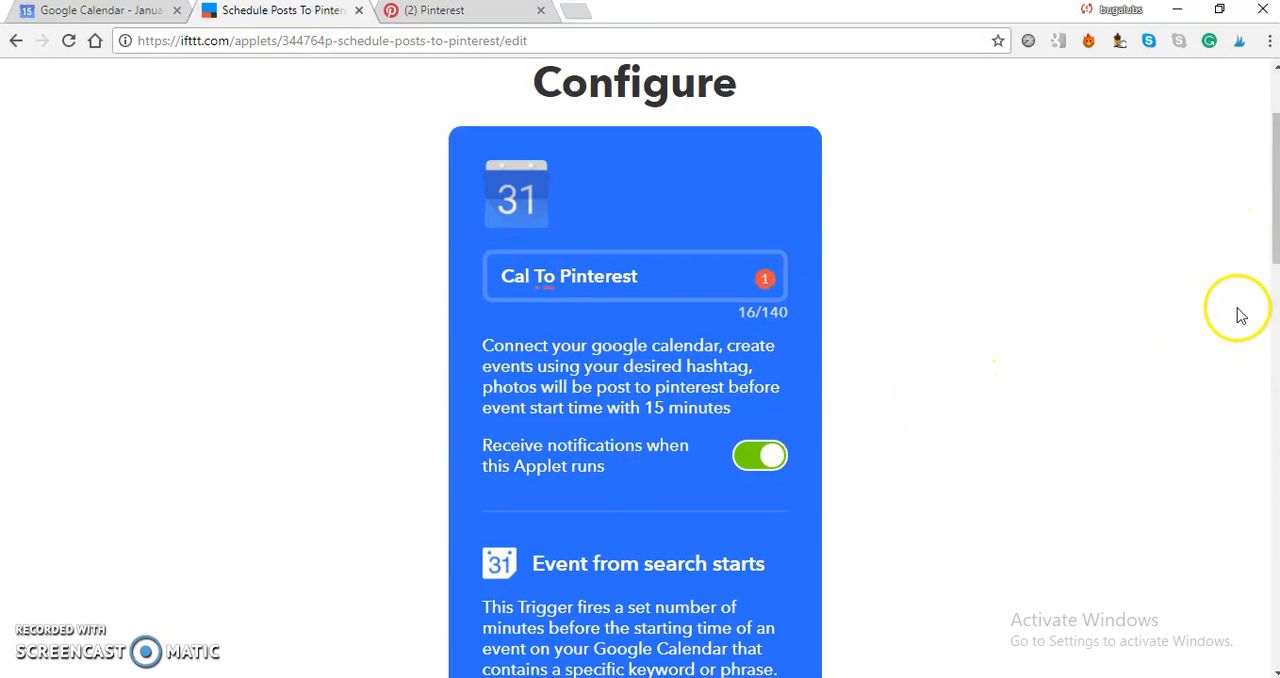
Review the calendars offered for the event search trigger without changing the selected one.
{"action": "left_click_drag", "start_coordinate": [1275, 262], "coordinate": [1260, 368]}
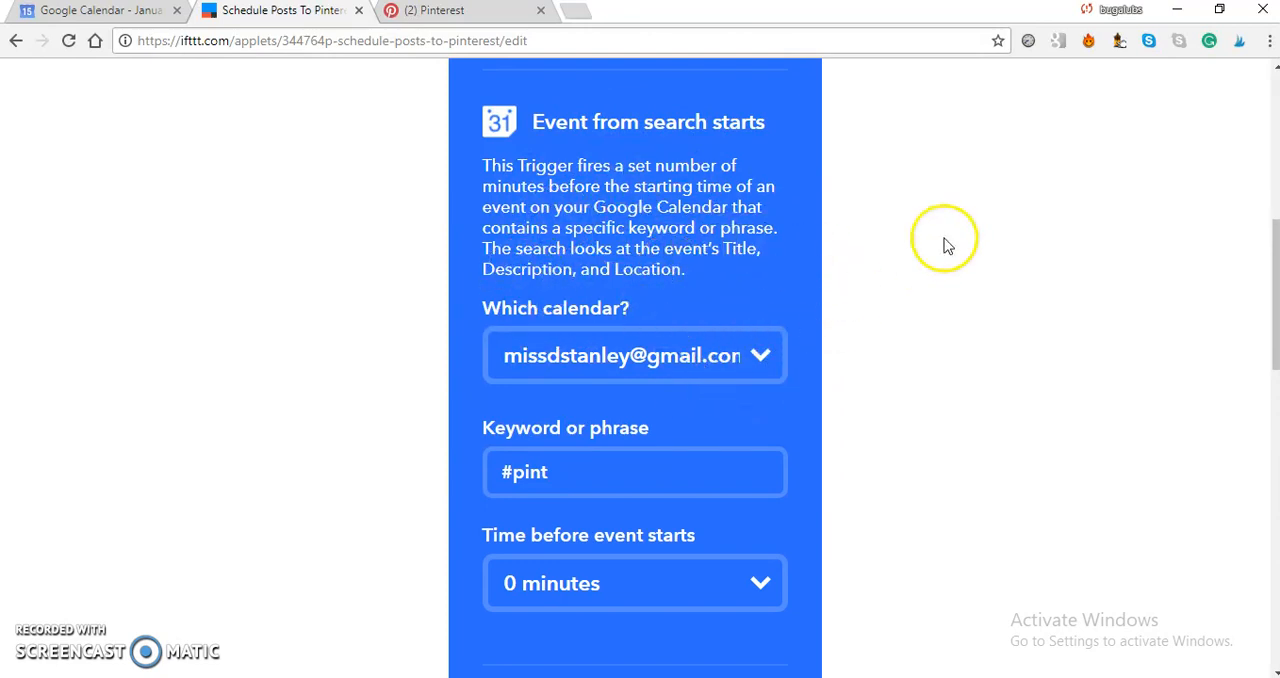
{"action": "left_click", "coordinate": [766, 372]}
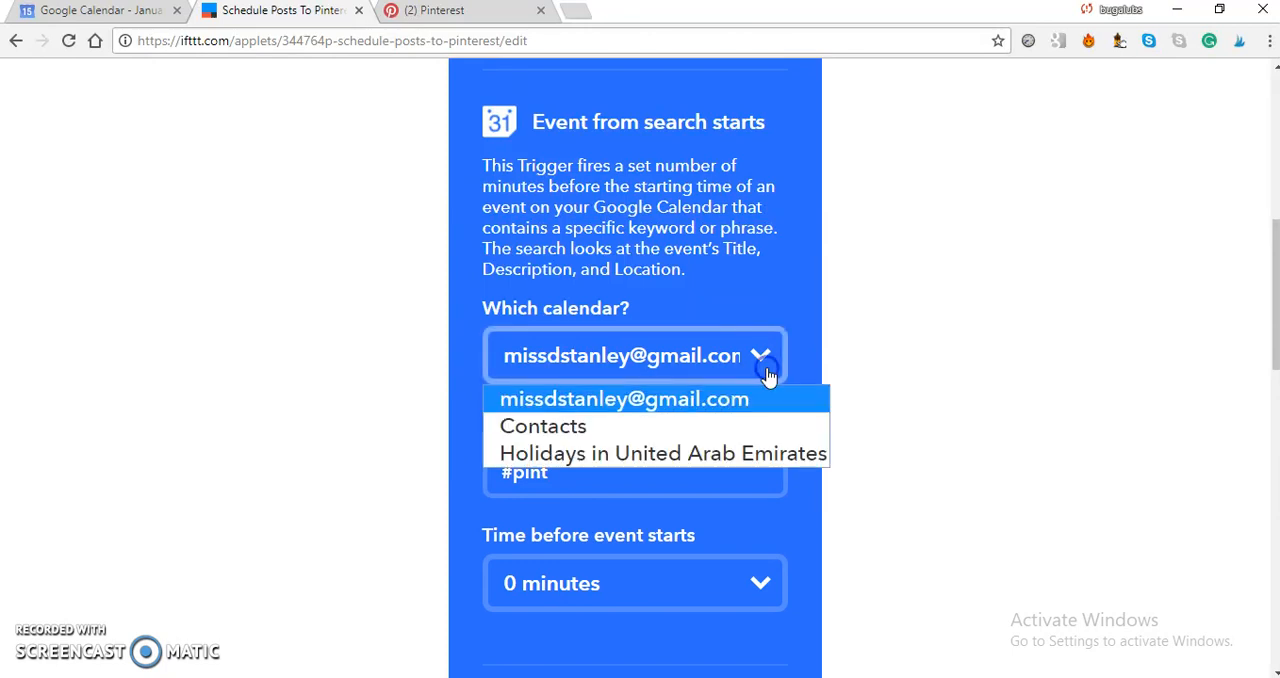
{"action": "left_click", "coordinate": [766, 372]}
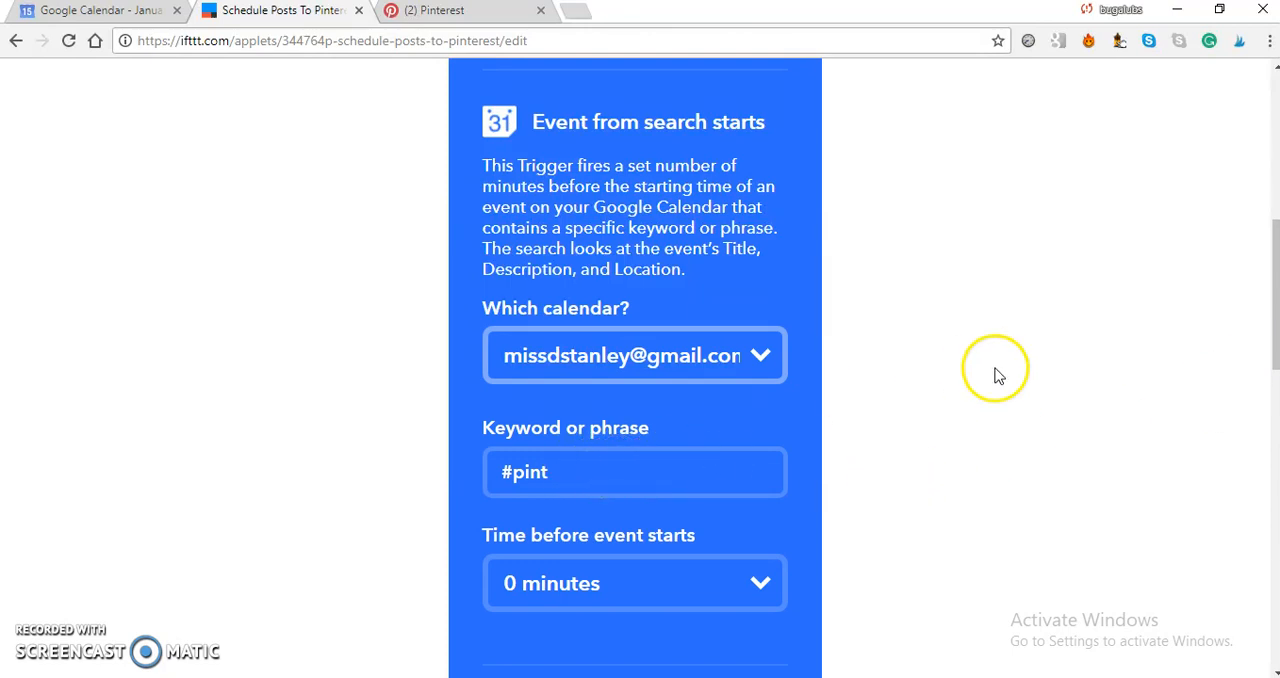
Check the Stromboli recipe pin on the My Blogging Stuff board and set the trigger keyword to #pintSTRO.
{"action": "left_click_drag", "start_coordinate": [1272, 336], "coordinate": [1271, 366]}
{"action": "left_click", "coordinate": [592, 342]}
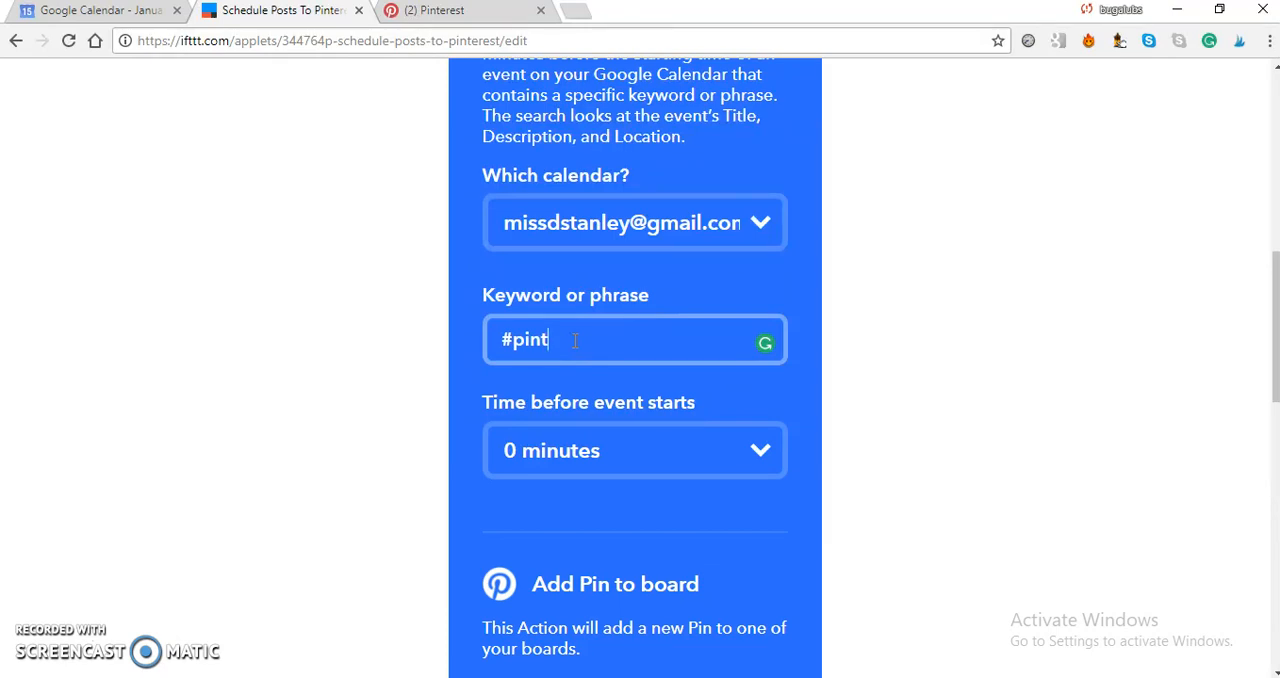
{"action": "left_click", "coordinate": [418, 12]}
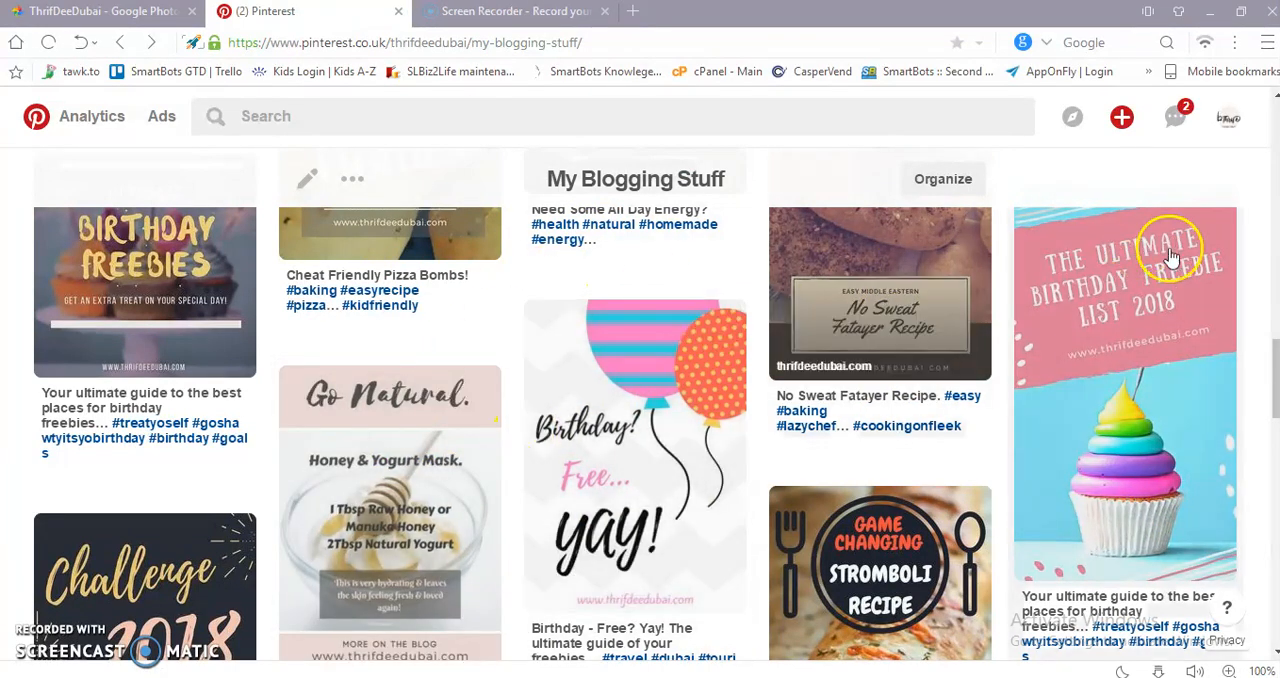
{"action": "left_click_drag", "start_coordinate": [1276, 370], "coordinate": [1274, 402]}
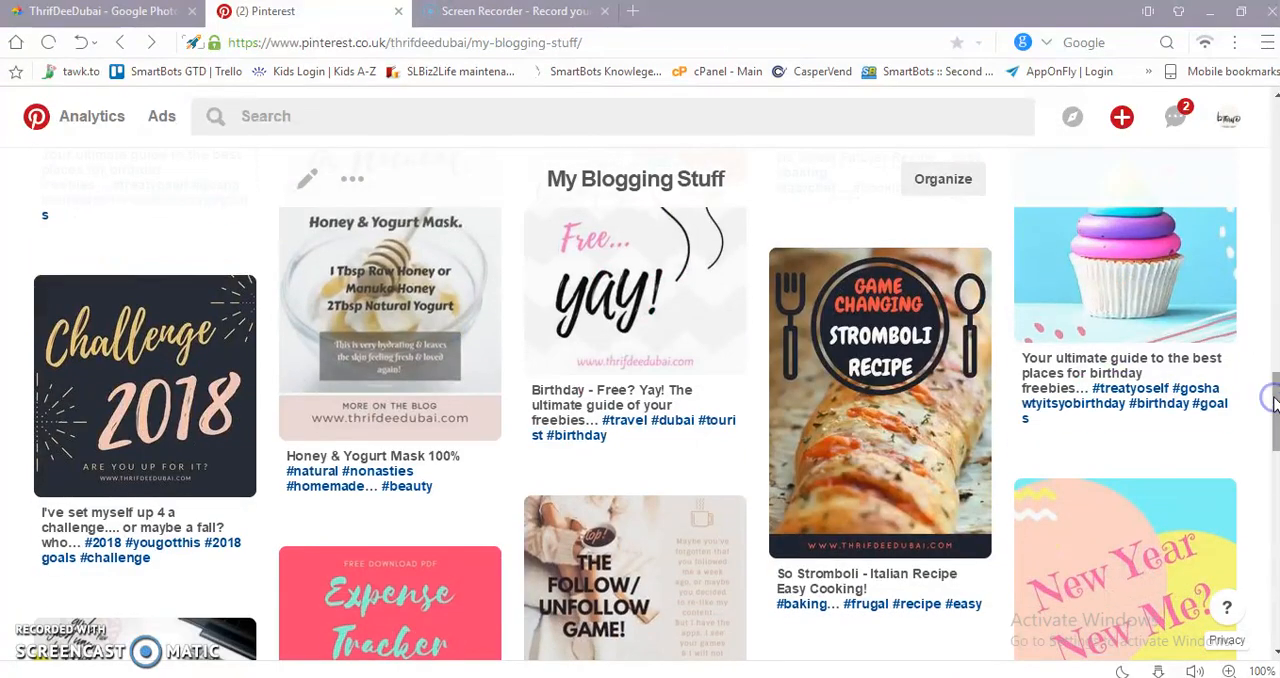
{"action": "left_click", "coordinate": [887, 400]}
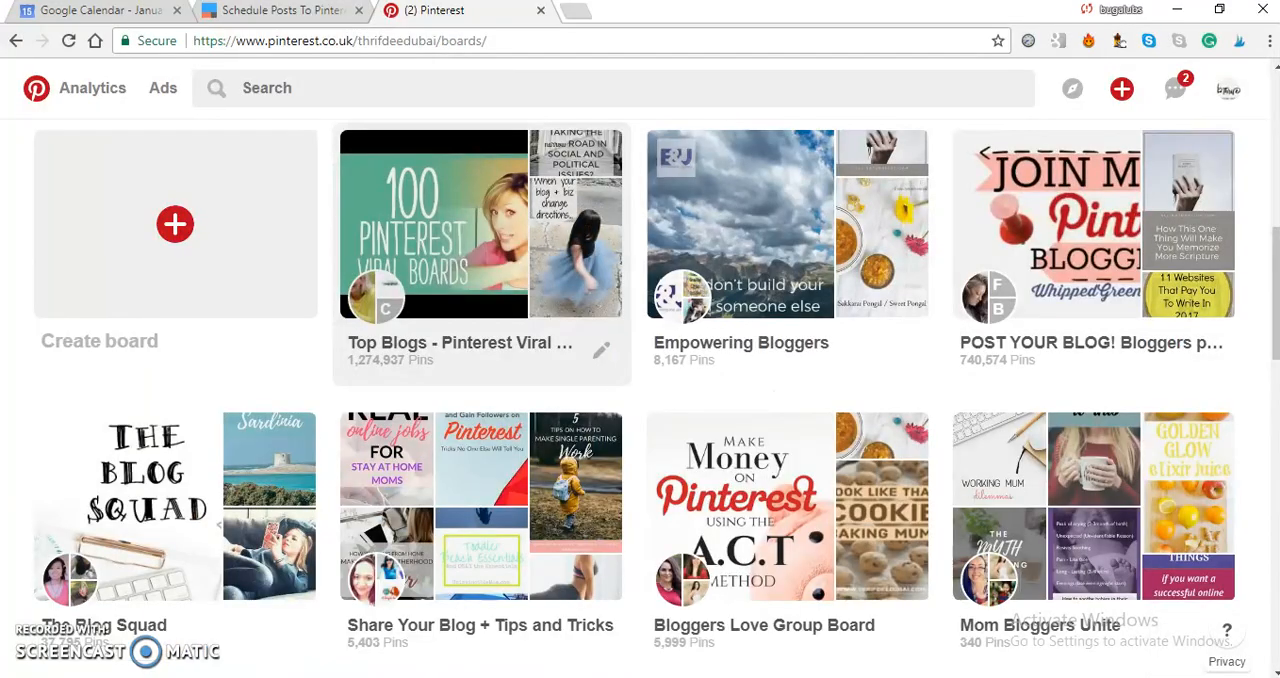
{"action": "left_click", "coordinate": [300, 12]}
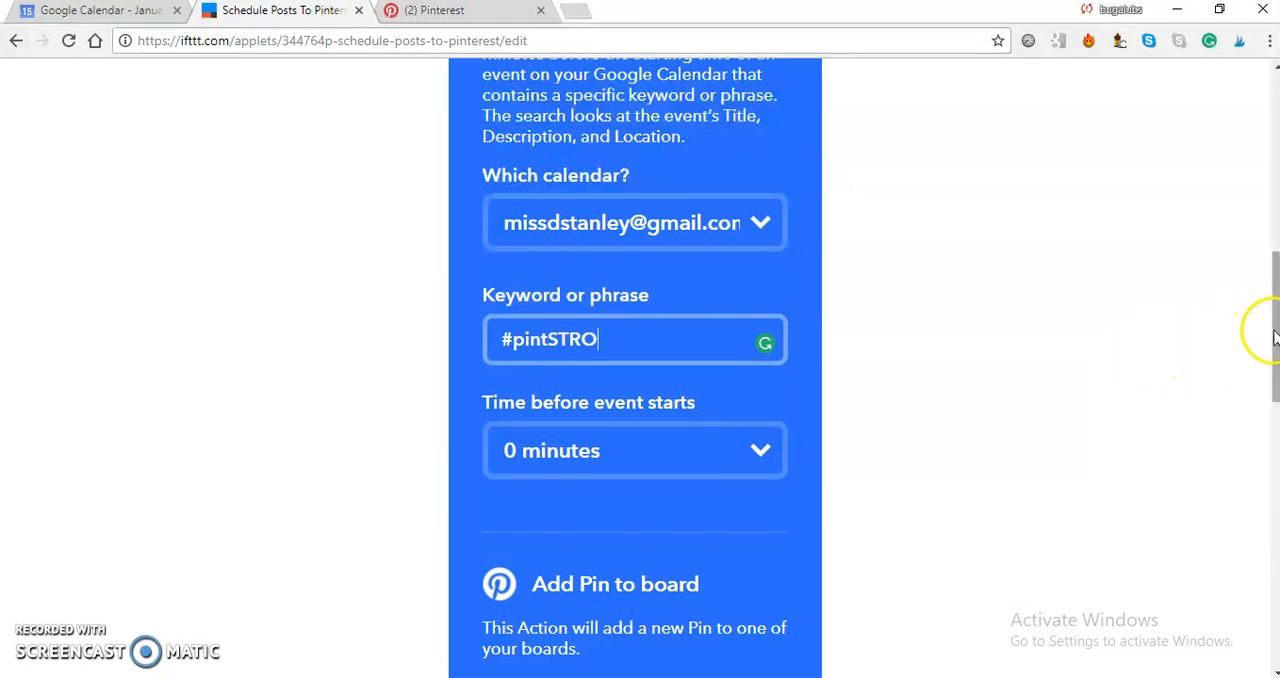
Look through the Pinterest boards and replace the applet's board name with Muslimah Bloggers Blog.
{"action": "left_click_drag", "start_coordinate": [1274, 340], "coordinate": [1272, 432]}
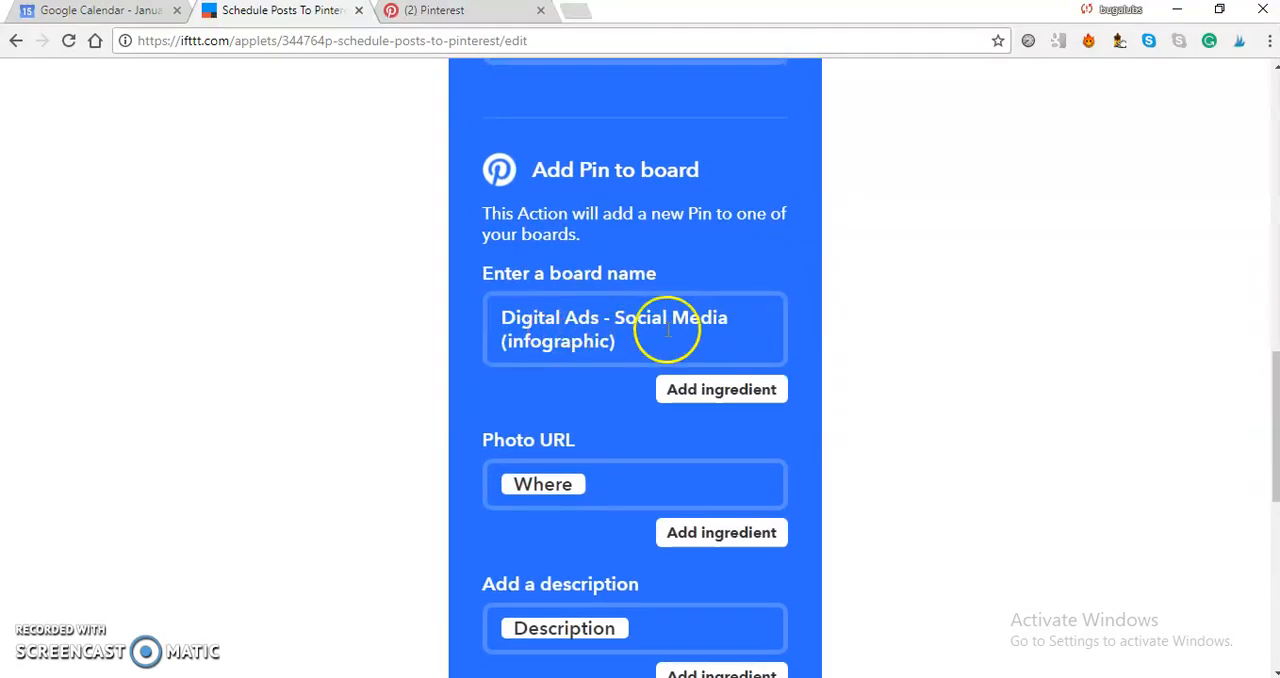
{"action": "left_click", "coordinate": [607, 334]}
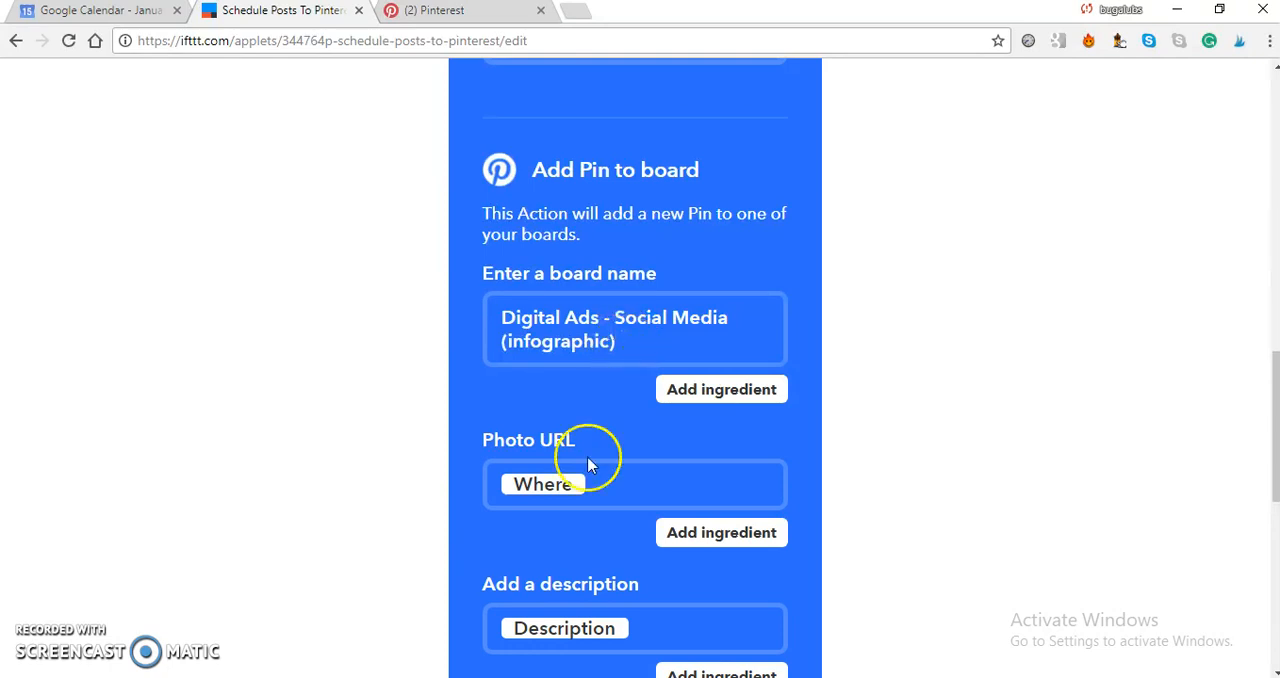
{"action": "left_click_drag", "start_coordinate": [623, 343], "coordinate": [491, 305]}
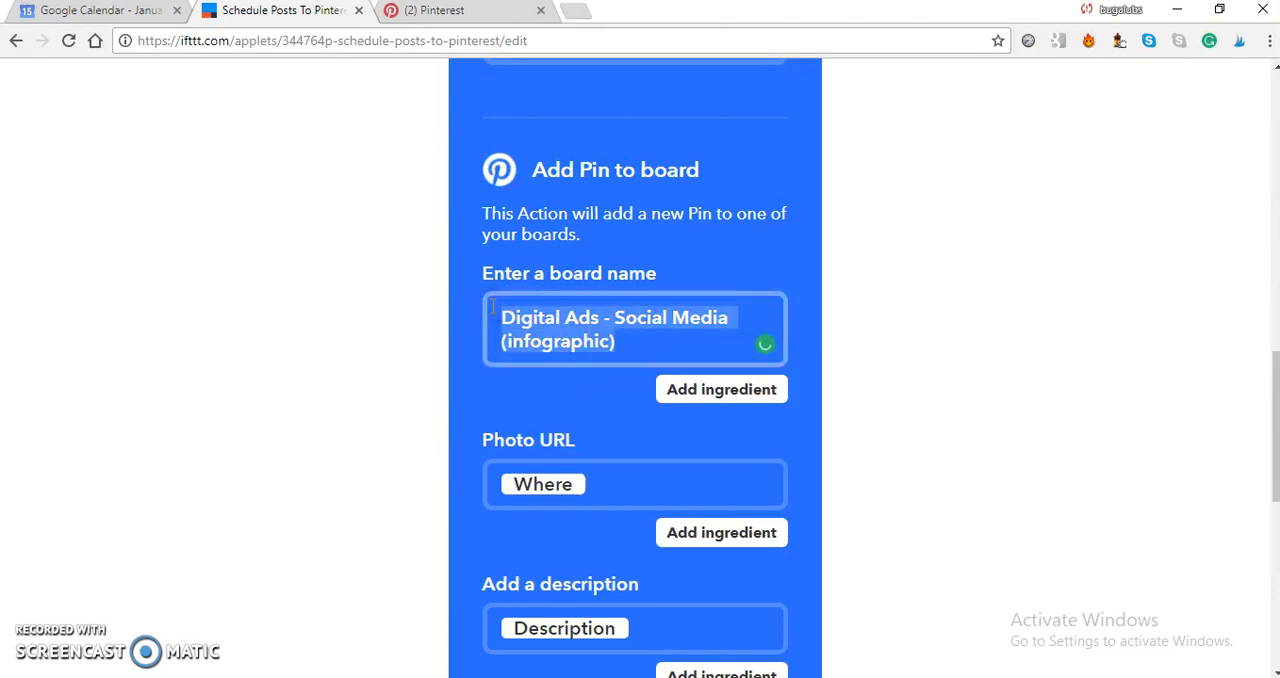
{"action": "left_click", "coordinate": [460, 14]}
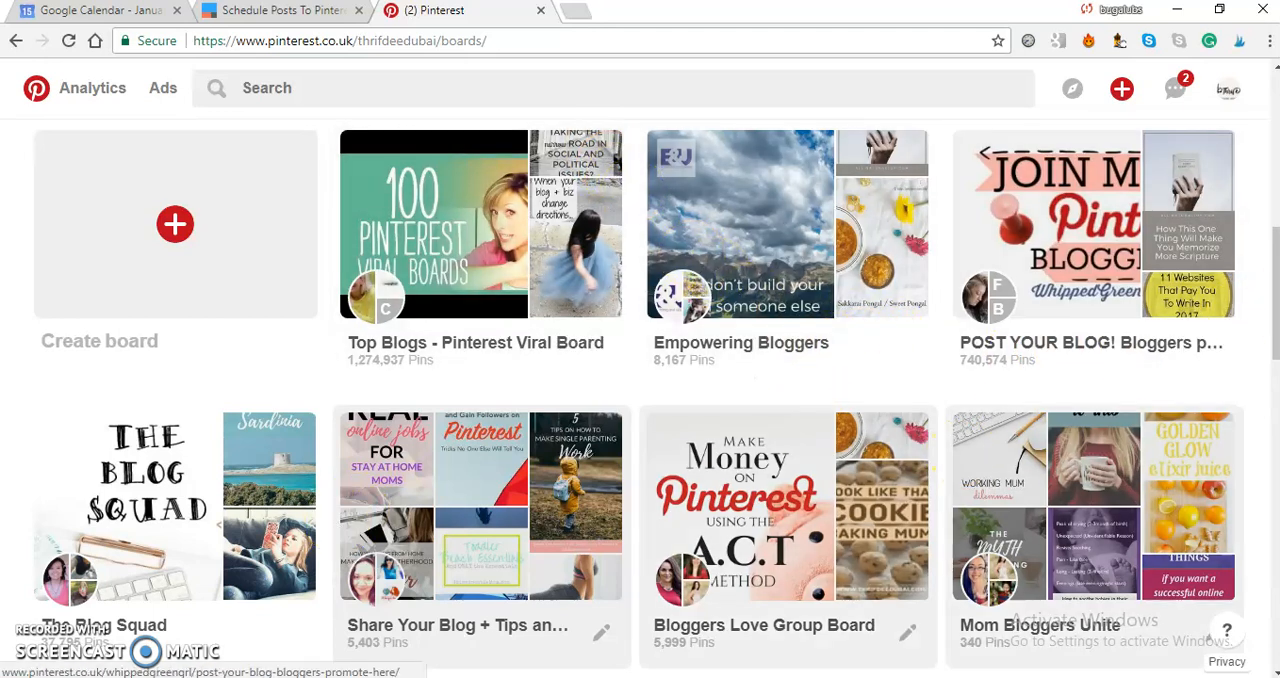
{"action": "left_click_drag", "start_coordinate": [1275, 318], "coordinate": [1275, 438]}
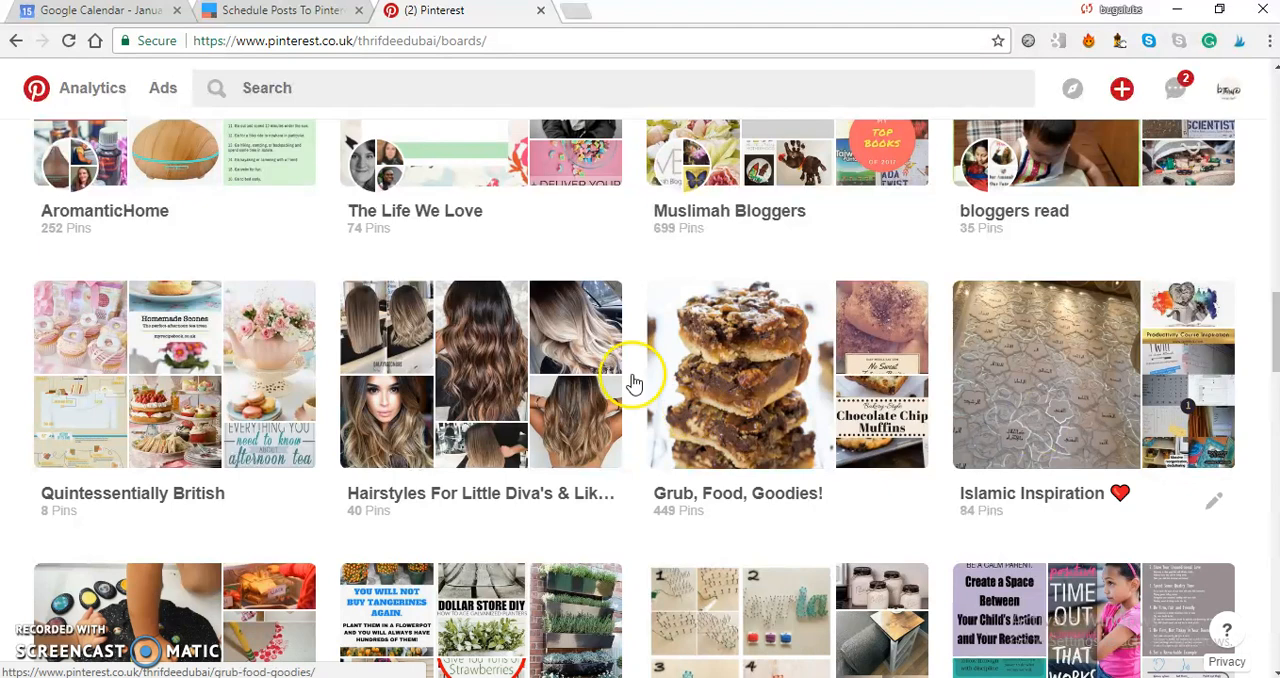
{"action": "left_click", "coordinate": [258, 14]}
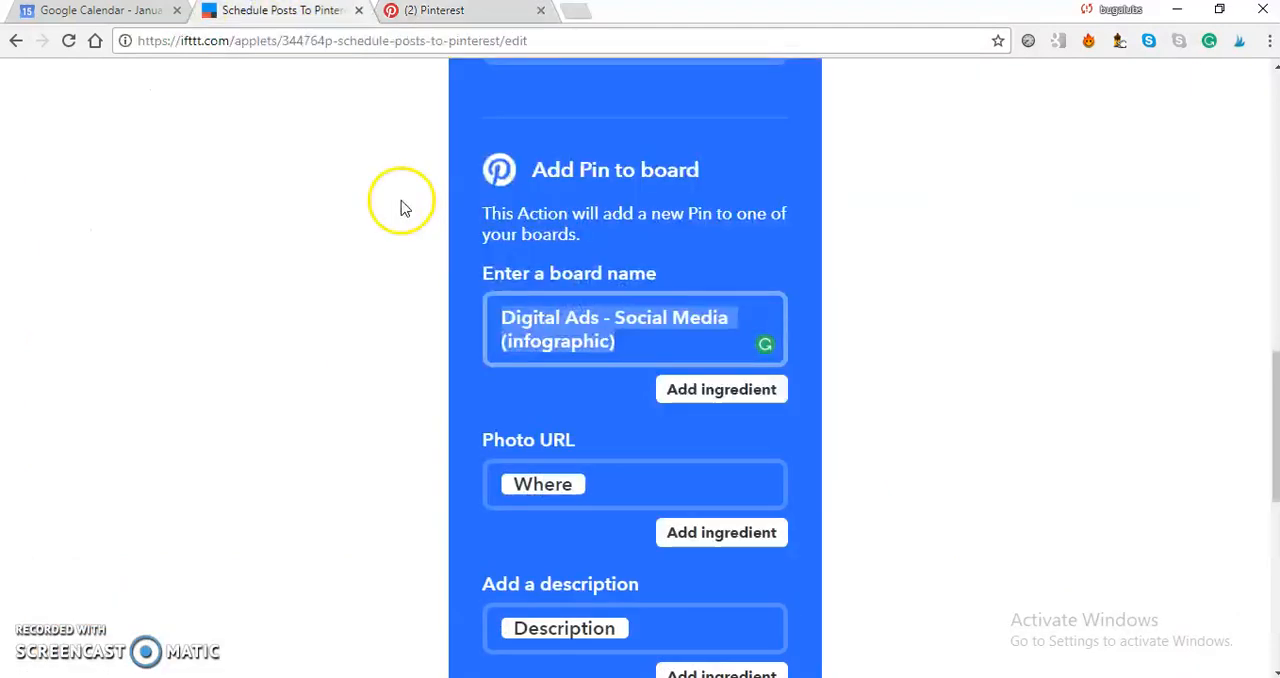
{"action": "type", "text": "Muslimah"}
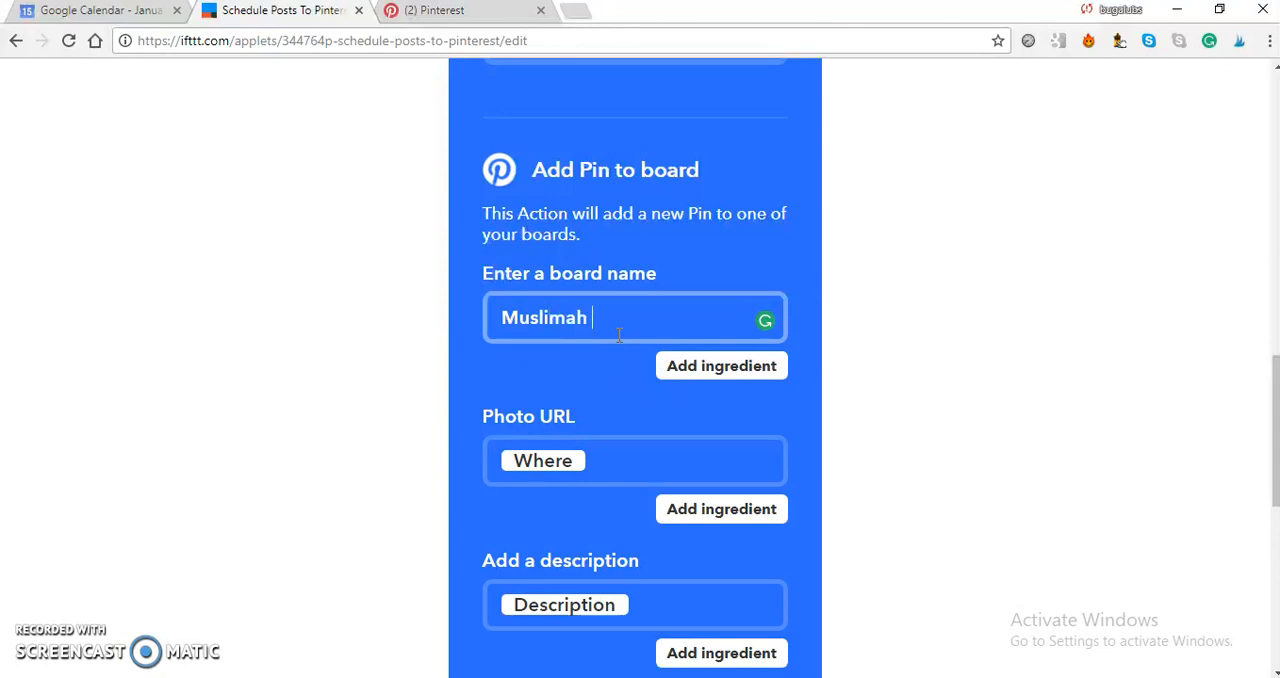
{"action": "type", "text": " Bloggers Blog"}
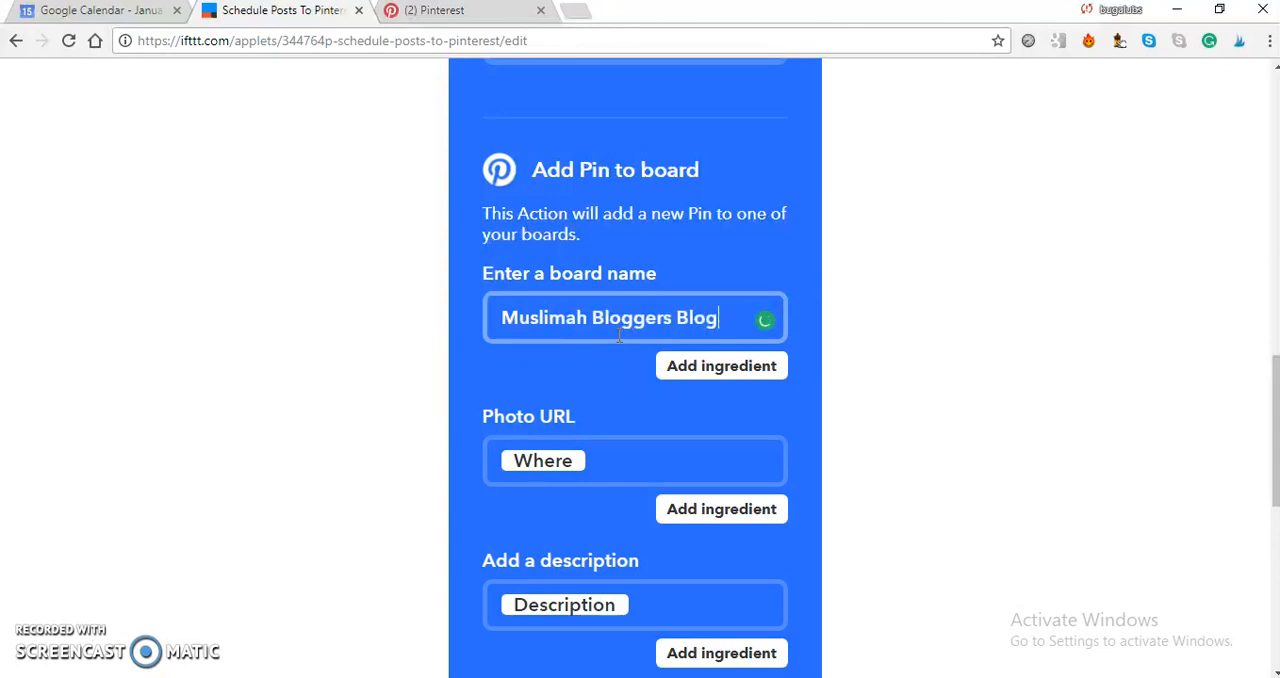
{"action": "left_click", "coordinate": [676, 337]}
Open the So Stromboli blog post linked from the Stromboli recipe pin on Pinterest to find a source for the Photo URL.
{"action": "scroll", "coordinate": [1274, 429], "scroll_direction": "down", "scroll_amount": 2}
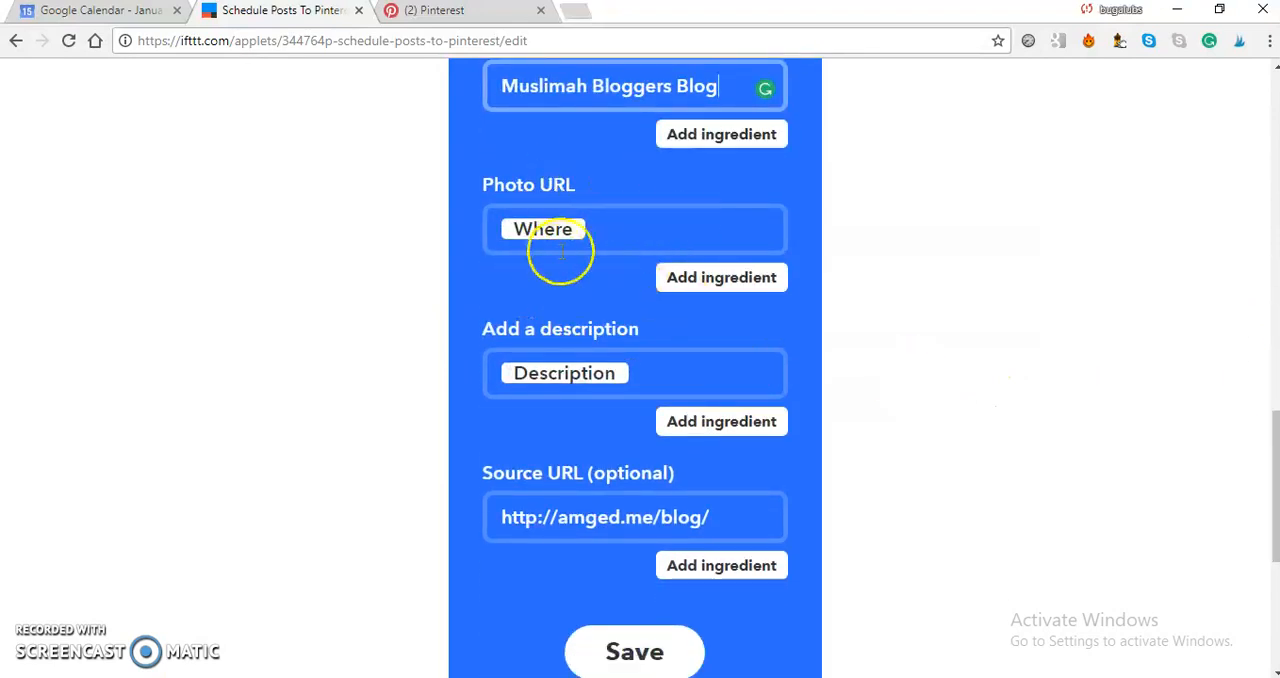
{"action": "left_click", "coordinate": [603, 229]}
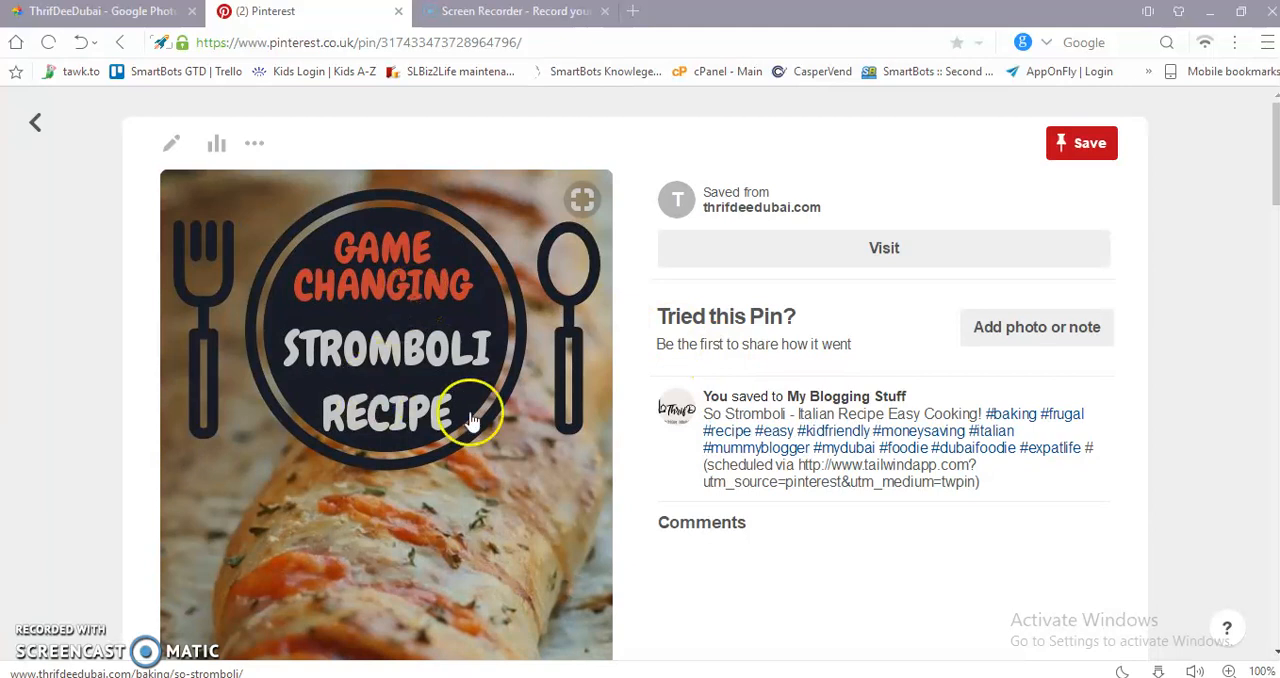
{"action": "left_click", "coordinate": [451, 327]}
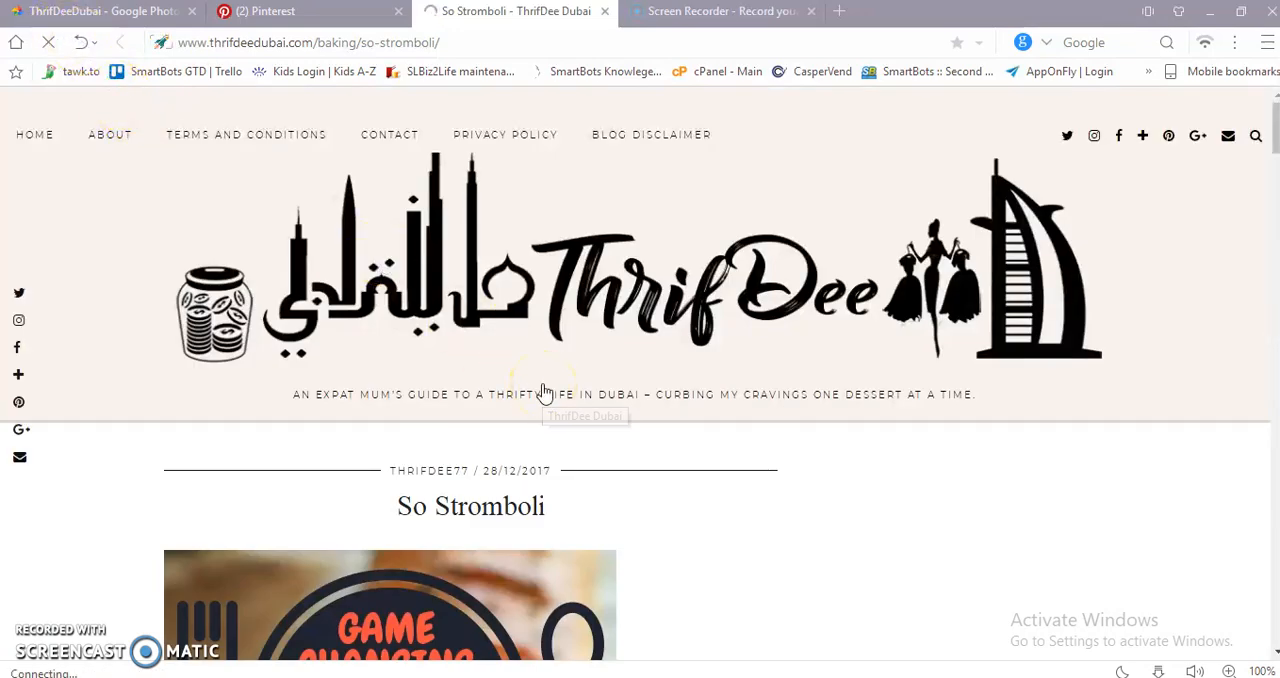
{"action": "scroll", "coordinate": [167, 196], "scroll_direction": "down", "scroll_amount": 2}
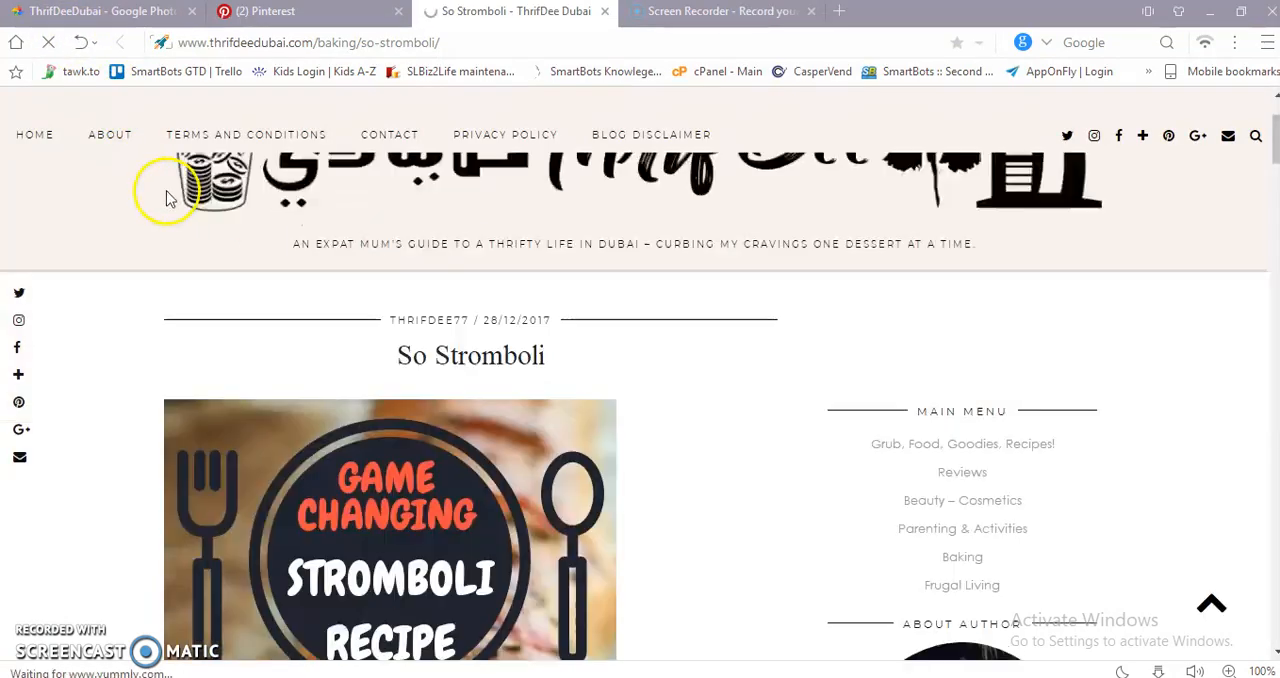
Look through the shared Google Photos album and check the image address option on the New Year New Me picture.
{"action": "left_click", "coordinate": [82, 14]}
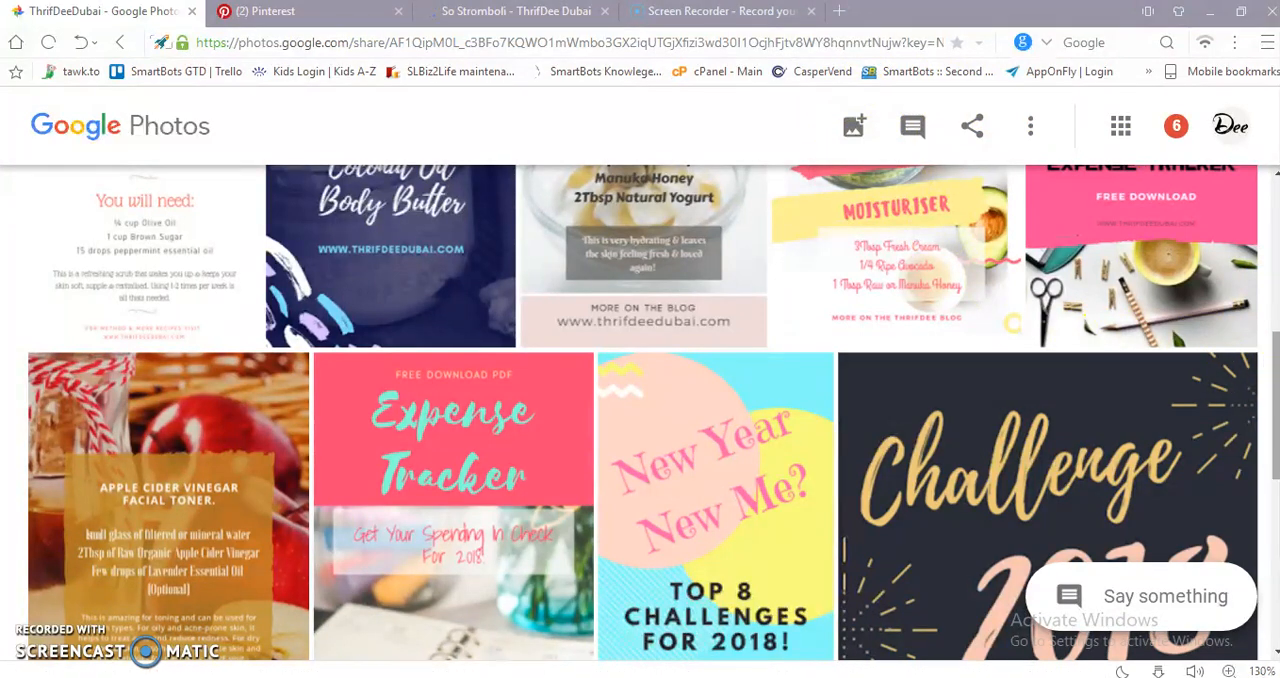
{"action": "left_click", "coordinate": [1275, 386]}
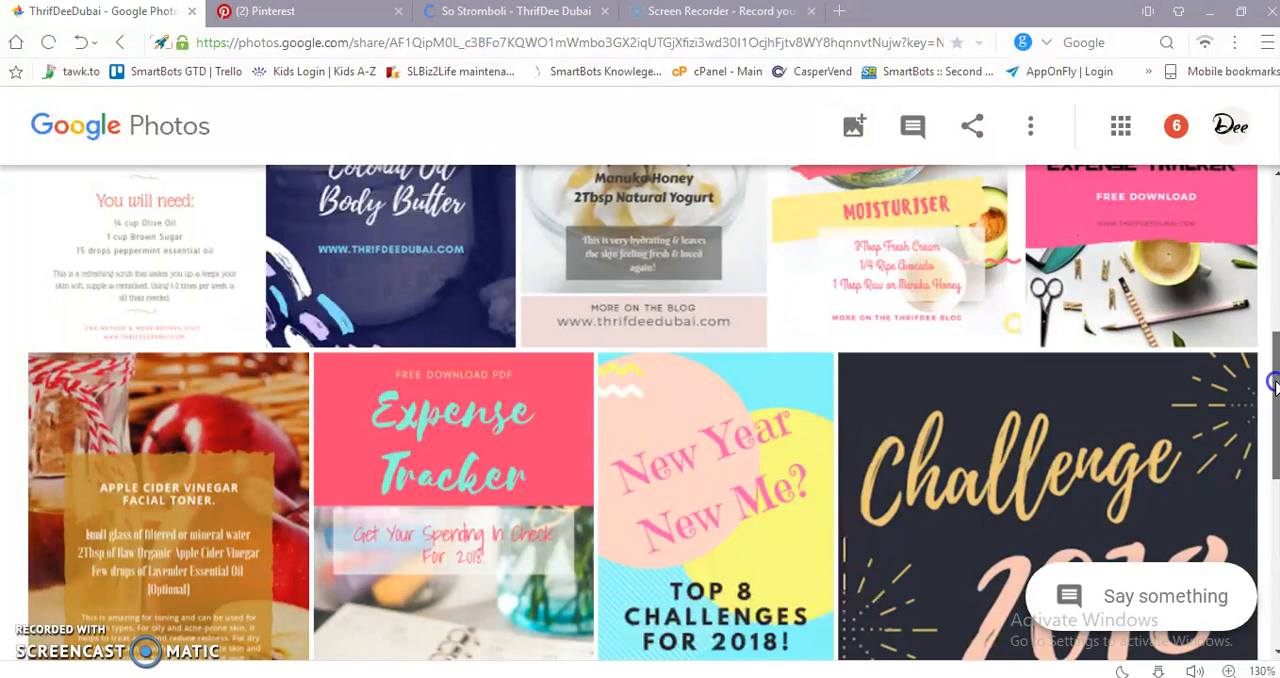
{"action": "left_click_drag", "start_coordinate": [1274, 395], "coordinate": [1272, 426]}
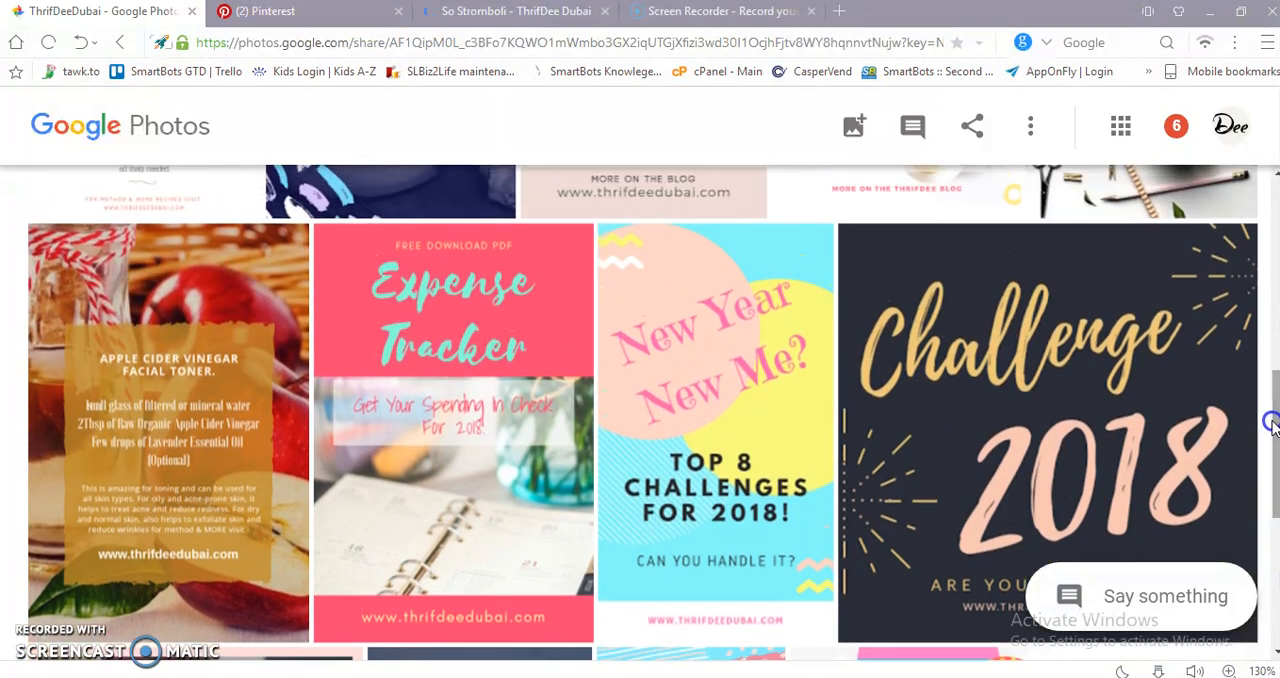
{"action": "left_click", "coordinate": [757, 371]}
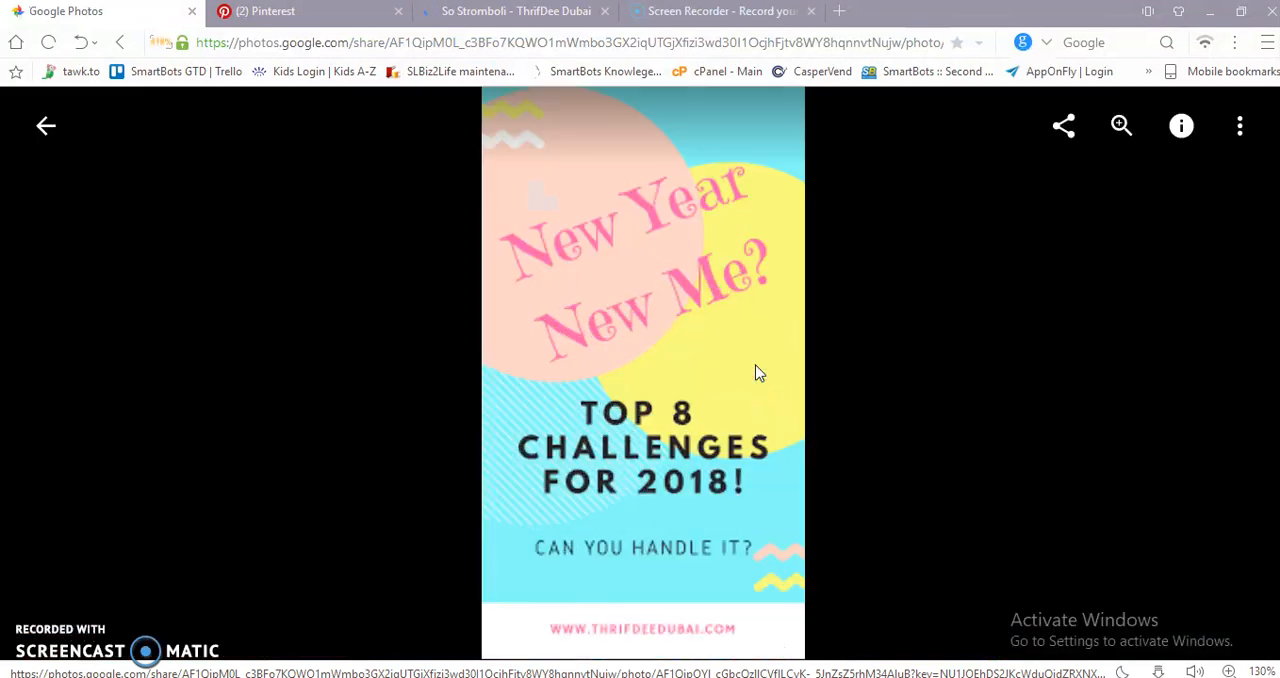
{"action": "right_click", "coordinate": [651, 369]}
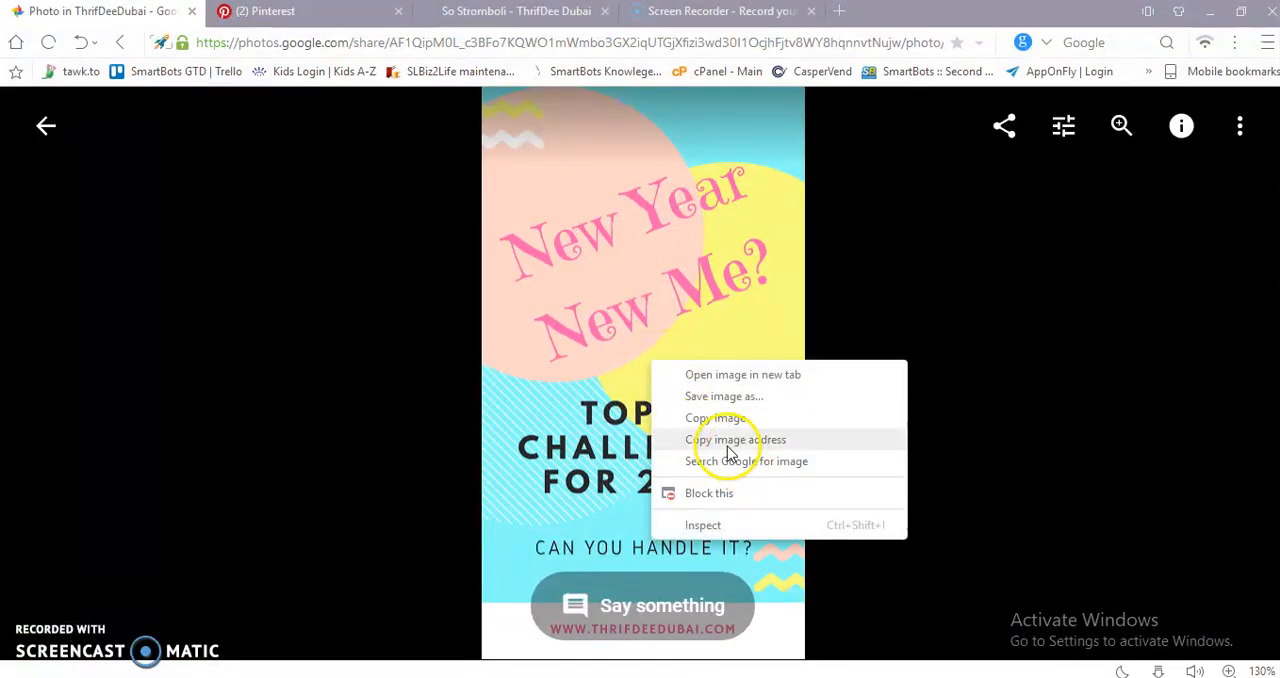
Copy the image address of the recipe picture in the So Stromboli post and replace the applet's Photo URL with it.
{"action": "left_click", "coordinate": [473, 13]}
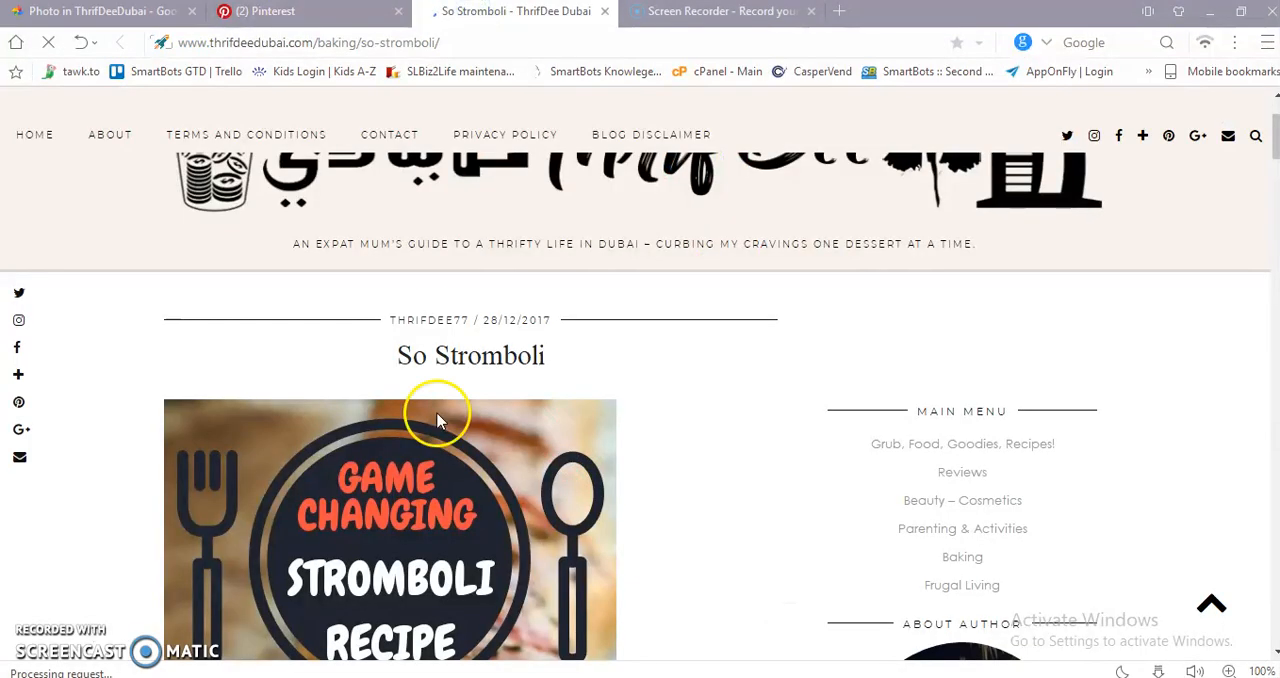
{"action": "right_click", "coordinate": [436, 466]}
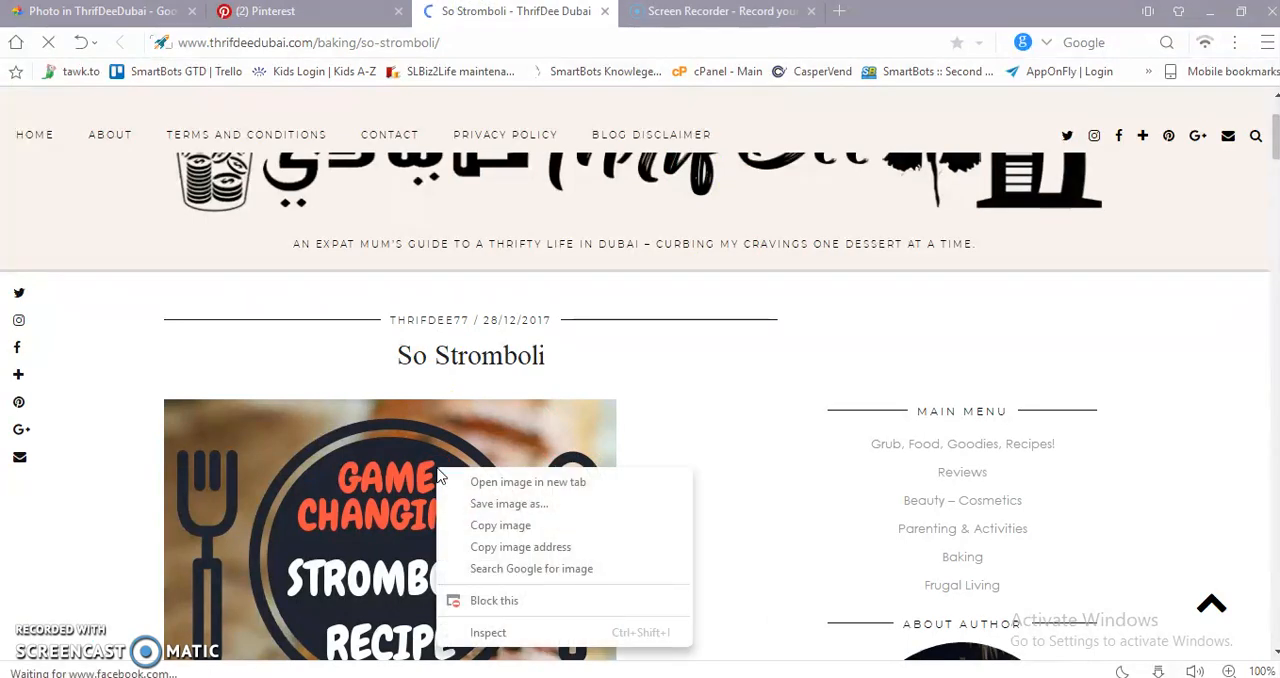
{"action": "left_click", "coordinate": [520, 547]}
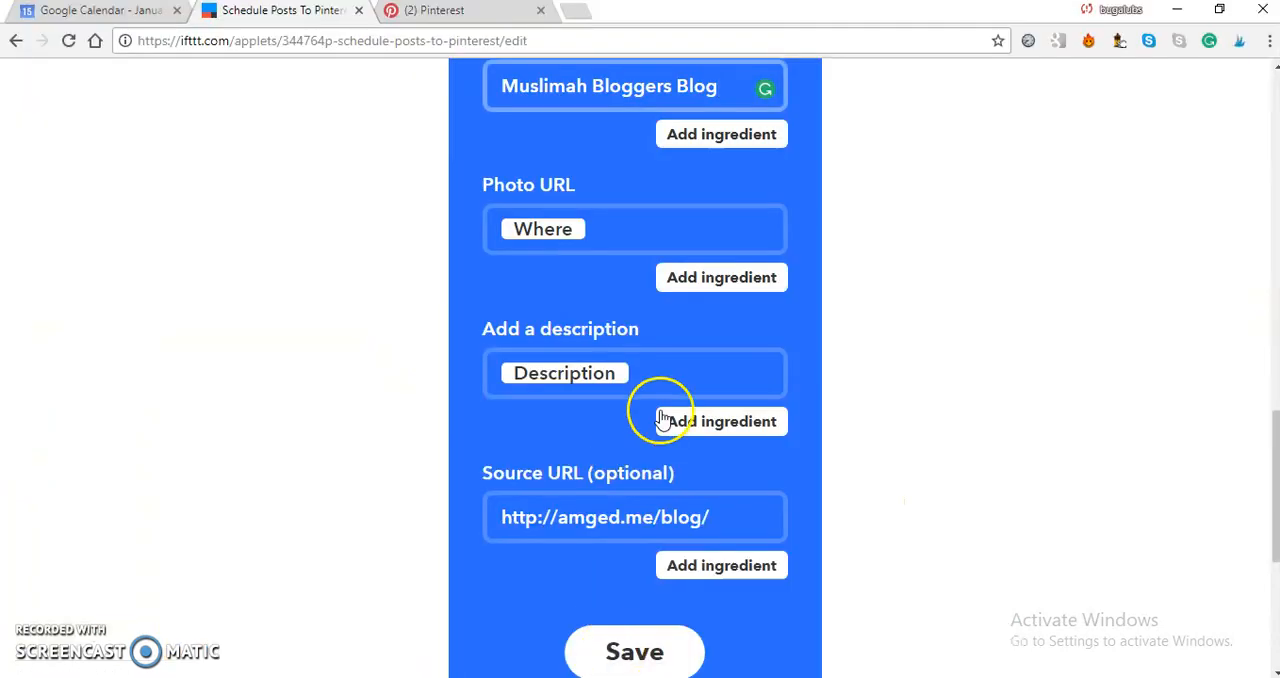
{"action": "left_click", "coordinate": [597, 241]}
{"action": "left_click", "coordinate": [604, 232]}
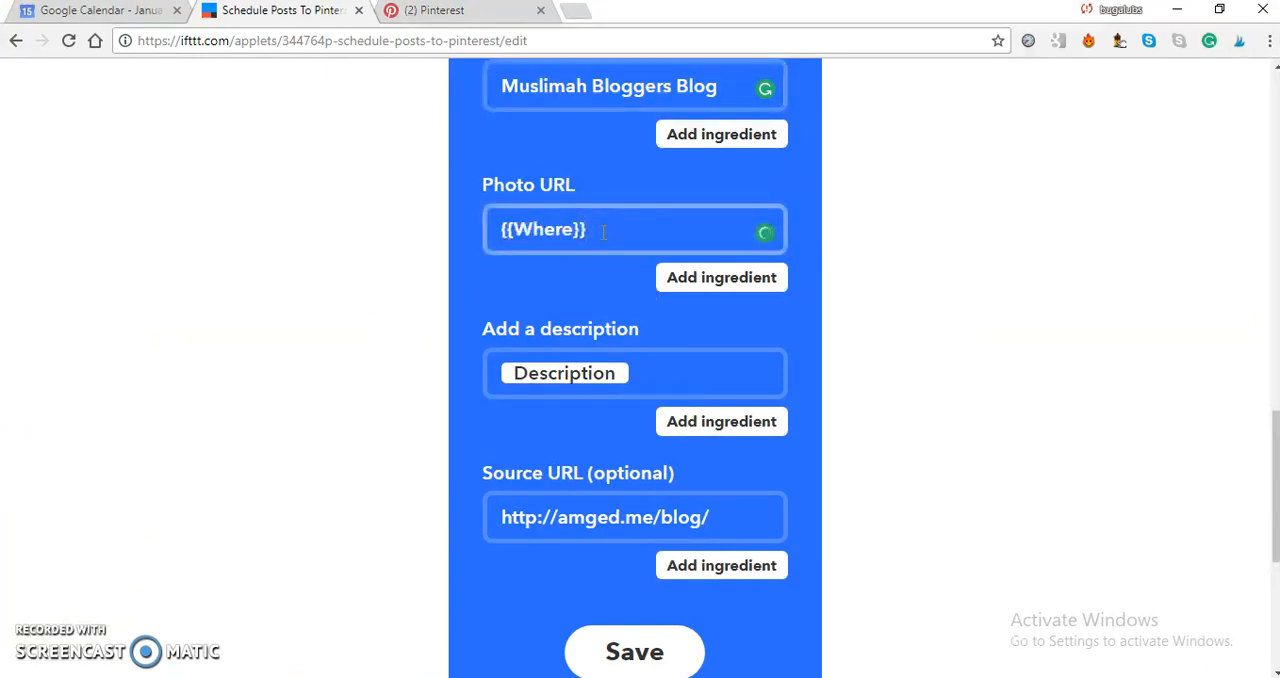
{"action": "left_click_drag", "start_coordinate": [584, 229], "coordinate": [475, 228]}
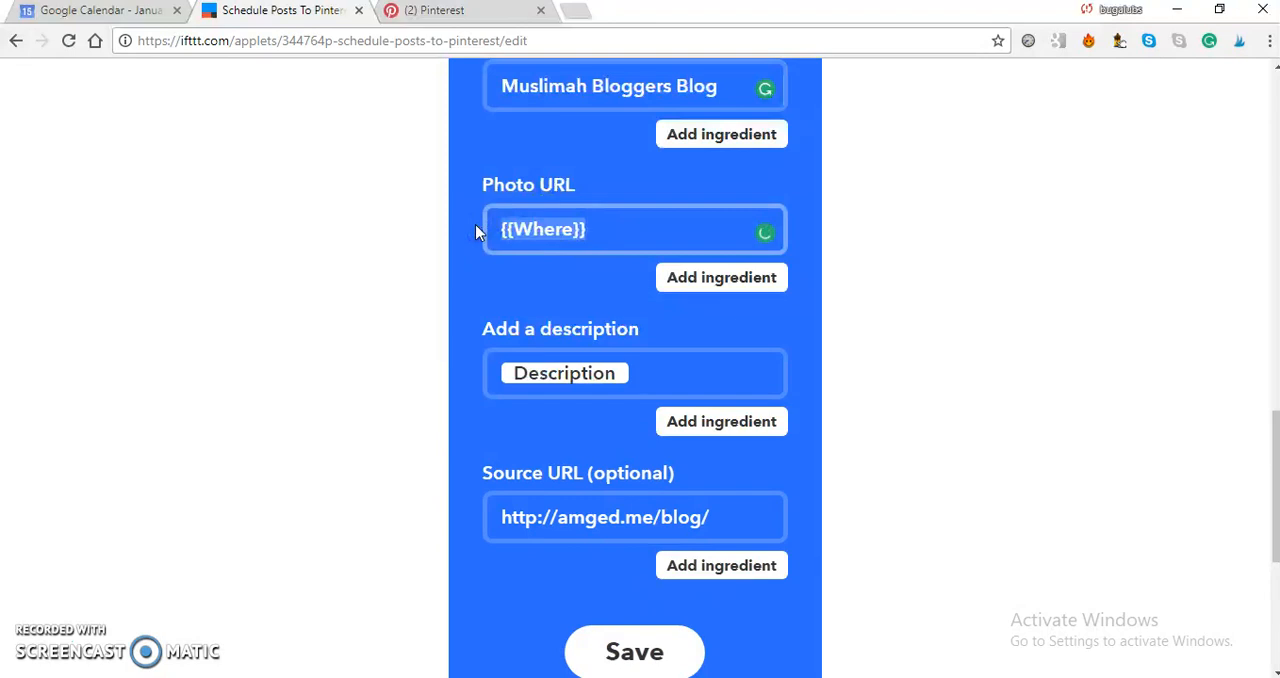
{"action": "type", "text": "https://i0.wp.com/www.thrifdeedubai.com/wp-content/uploads/2017/12/img_20171214_1931061780132636.png?w=1440"}
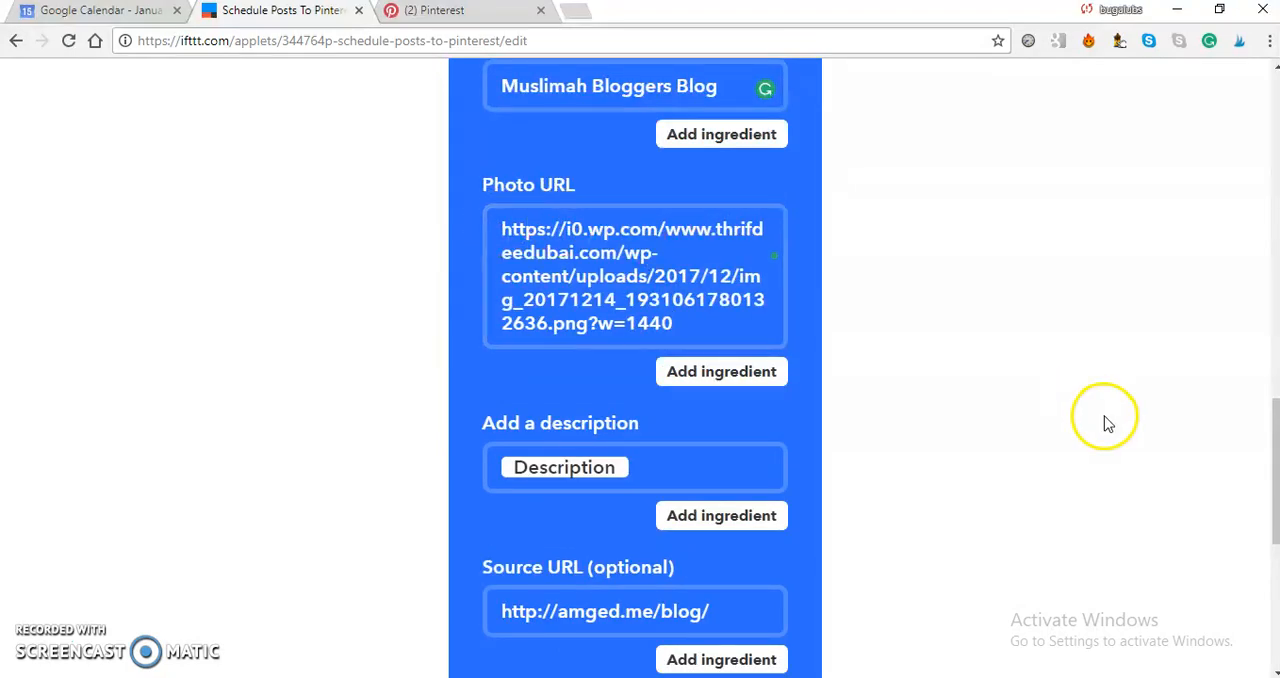
{"action": "left_click_drag", "start_coordinate": [1271, 434], "coordinate": [1274, 499]}
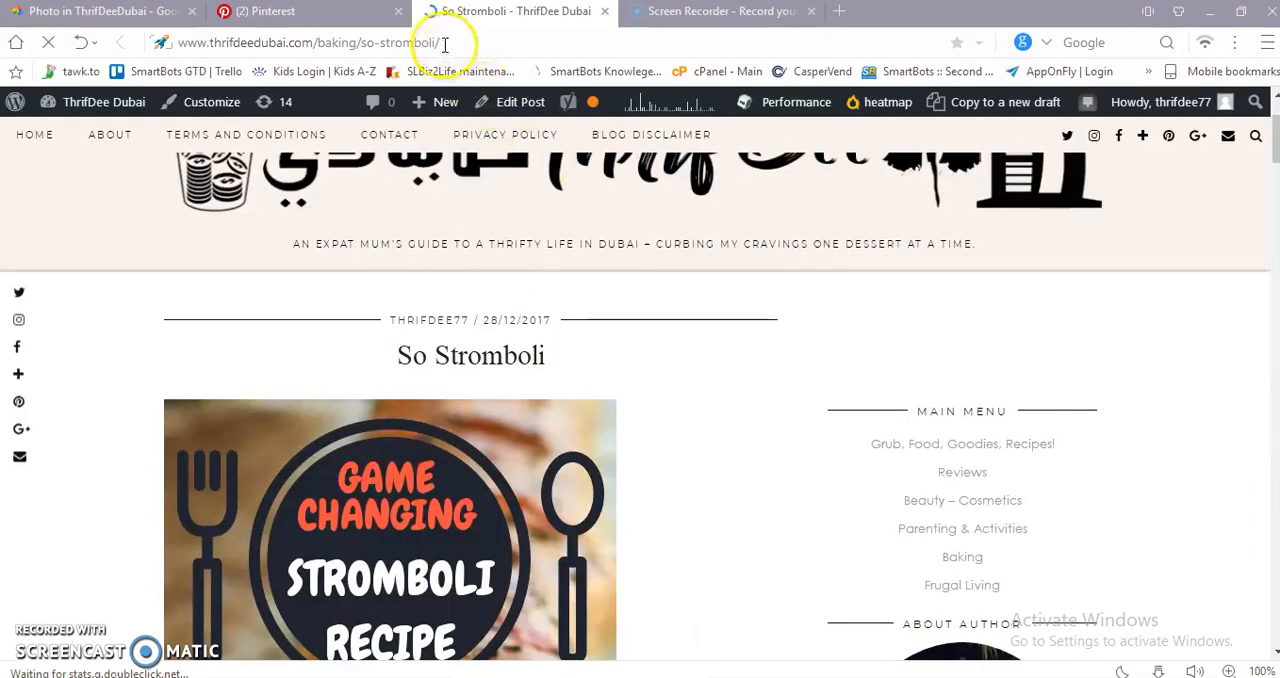
{"action": "left_click", "coordinate": [444, 43]}
{"action": "key", "text": "ctrl+c"}
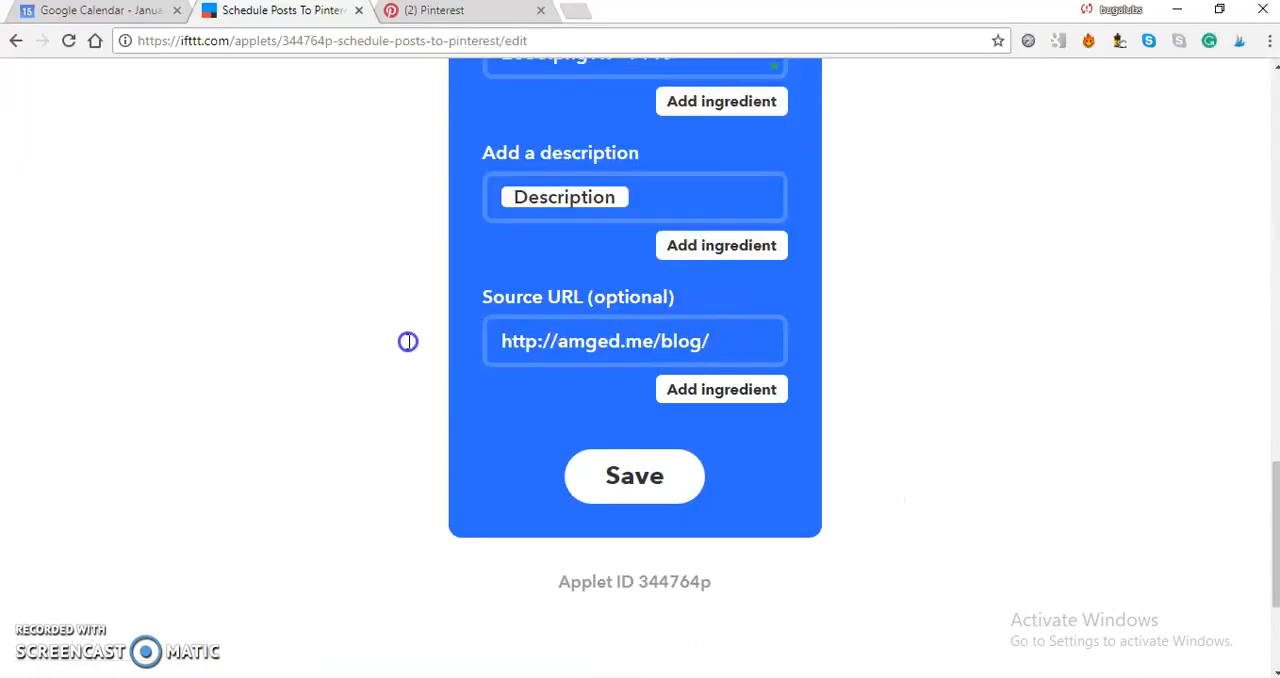
{"action": "left_click_drag", "start_coordinate": [510, 341], "coordinate": [727, 337]}
{"action": "key", "text": "ctrl+v"}
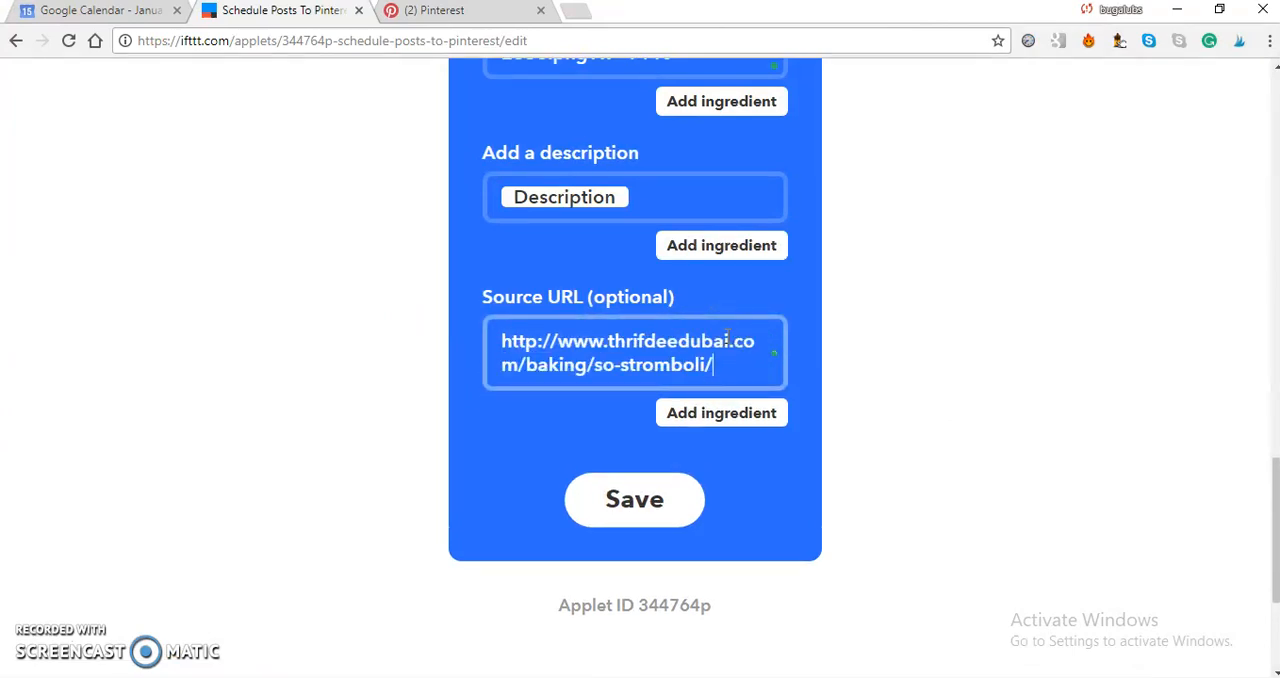
{"action": "left_click", "coordinate": [940, 511]}
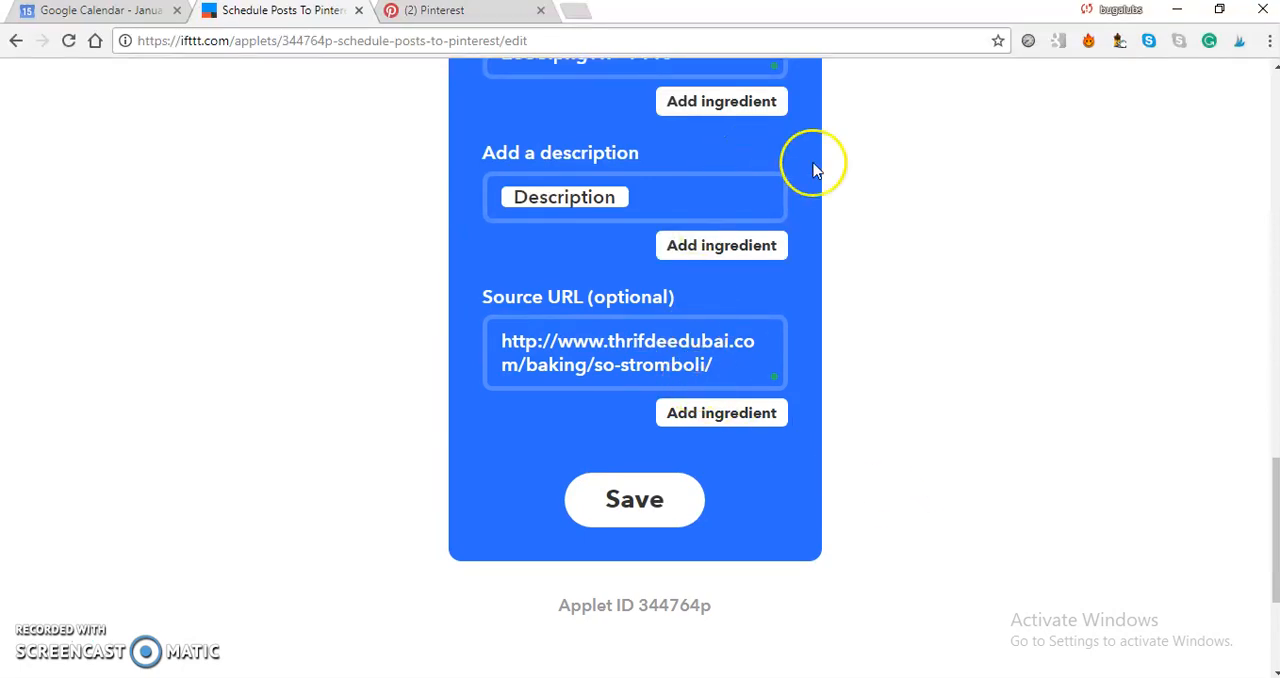
Check the Pinterest action's photo, description and source fields and save the applet.
{"action": "left_click_drag", "start_coordinate": [1274, 474], "coordinate": [1274, 450]}
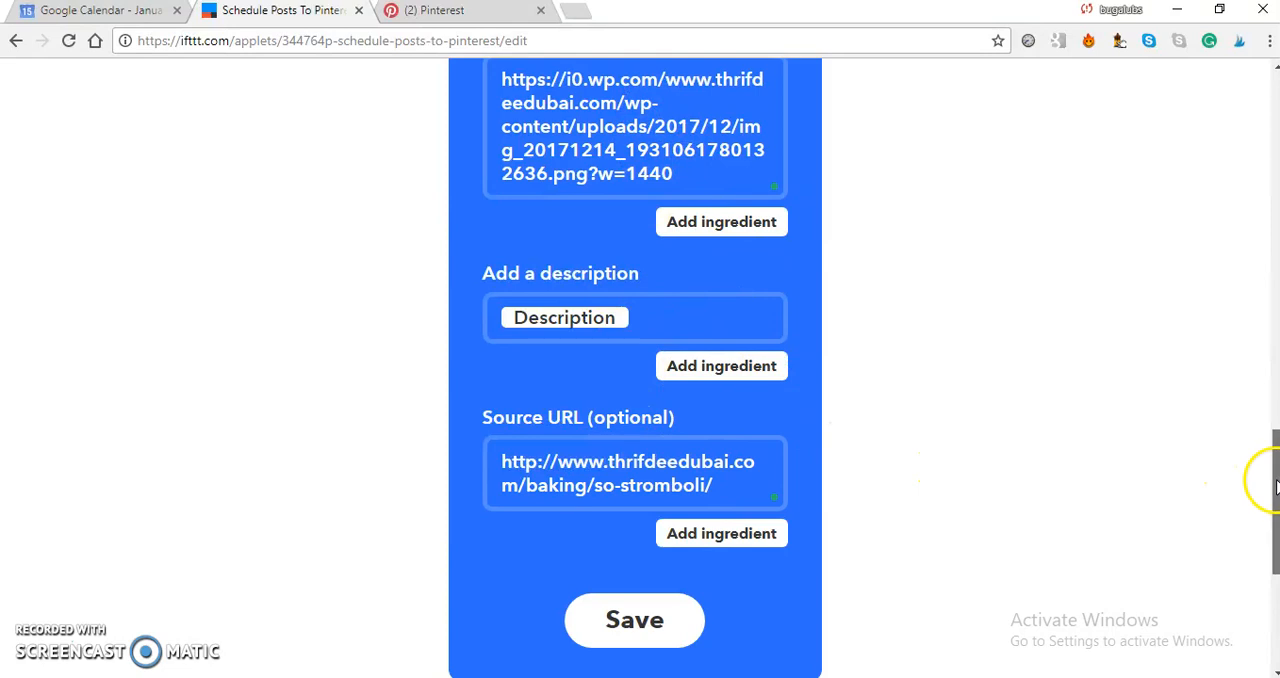
{"action": "left_click_drag", "start_coordinate": [1268, 481], "coordinate": [1268, 506]}
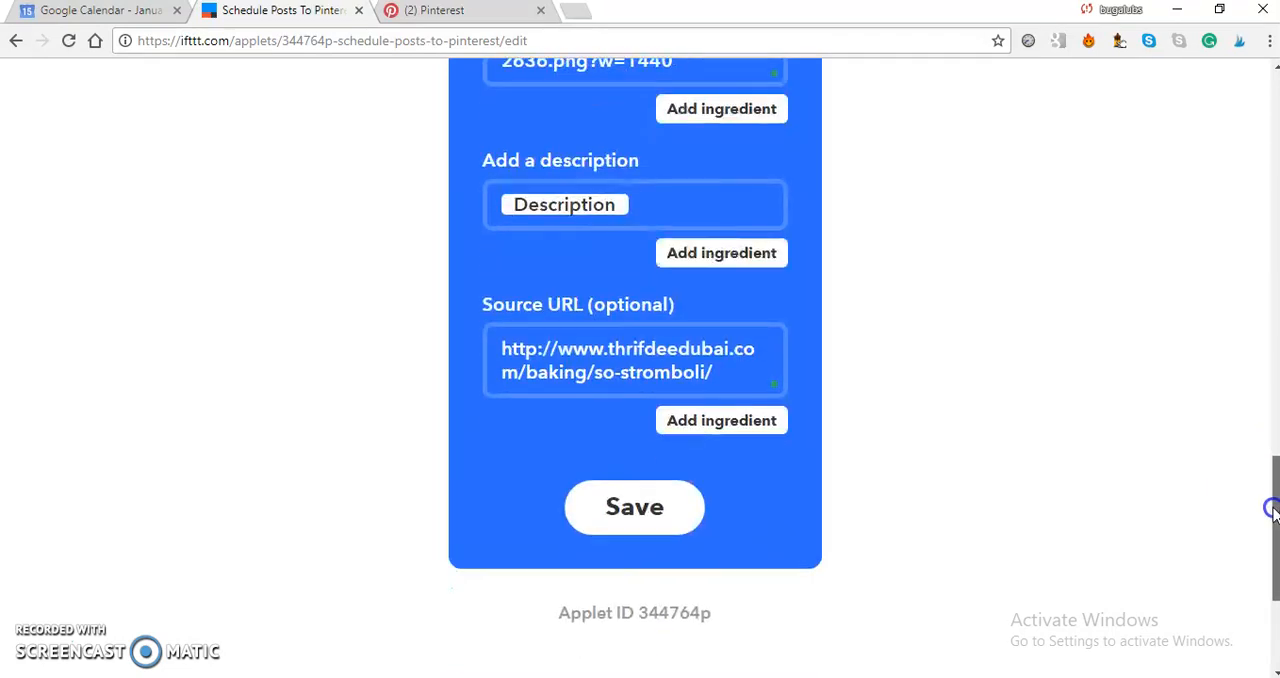
{"action": "left_click", "coordinate": [645, 510]}
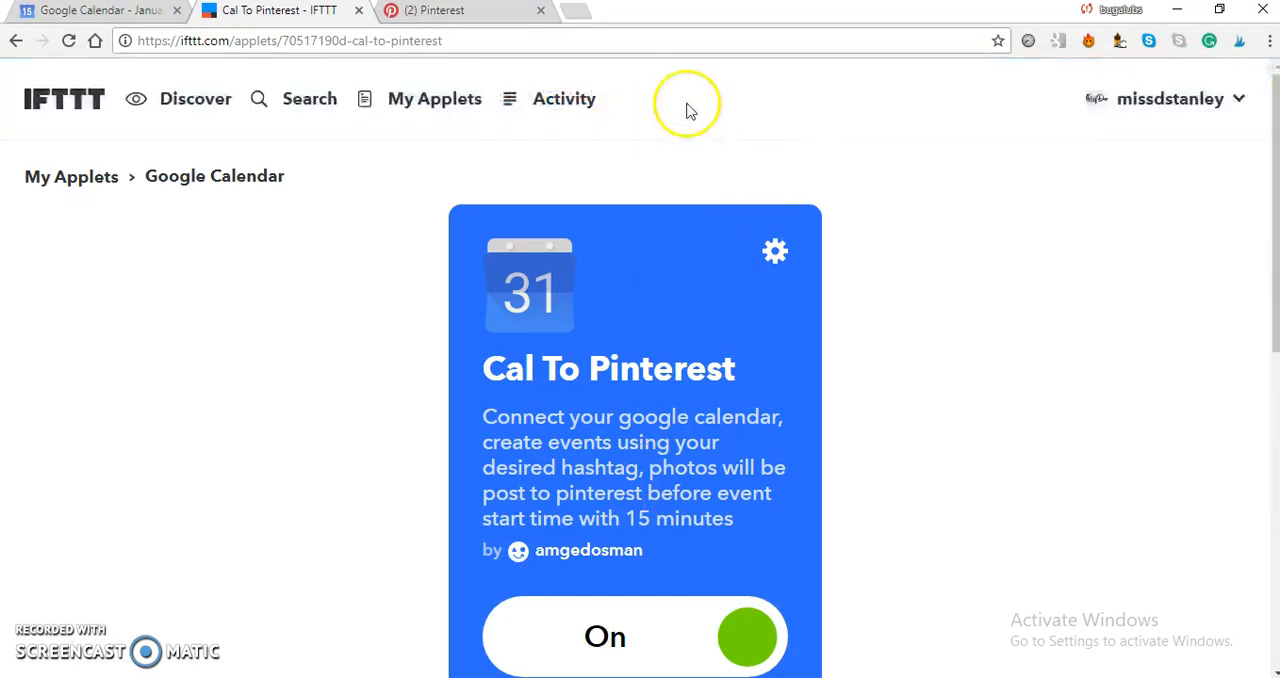
Reopen the Cal To Pinterest applet's configuration and copy its trigger keyword #pintSTRO.
{"action": "left_click", "coordinate": [778, 255]}
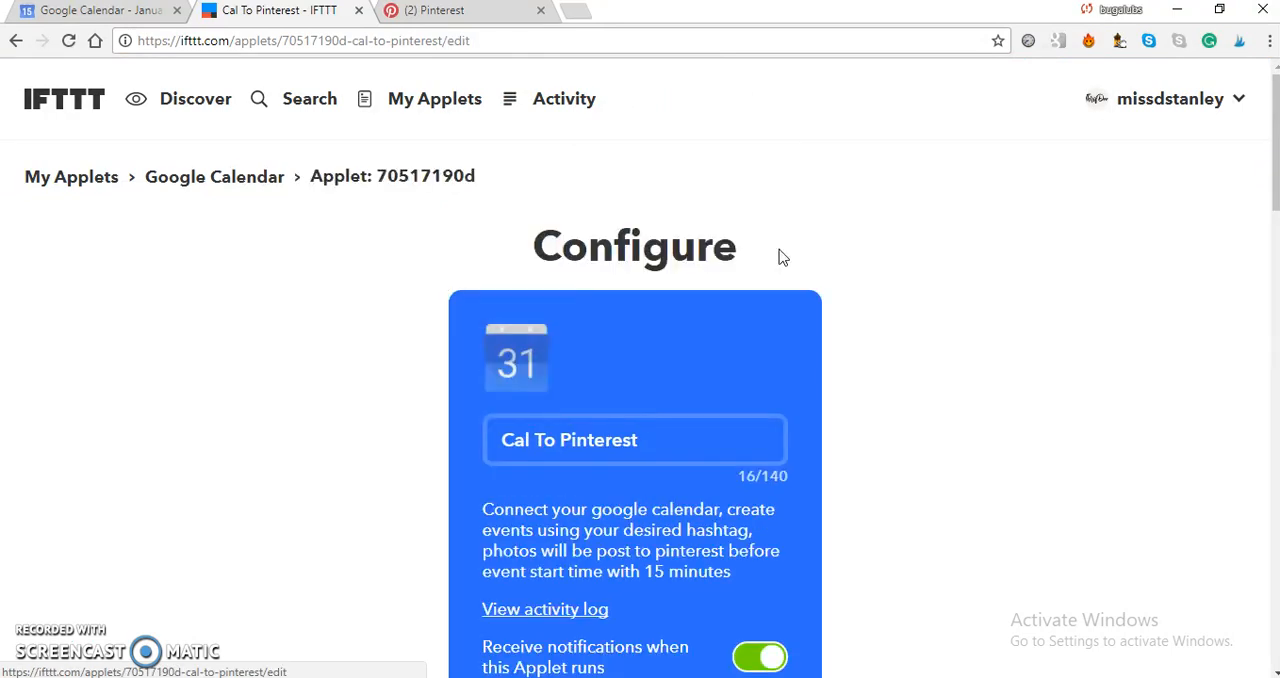
{"action": "left_click_drag", "start_coordinate": [1275, 183], "coordinate": [1273, 310]}
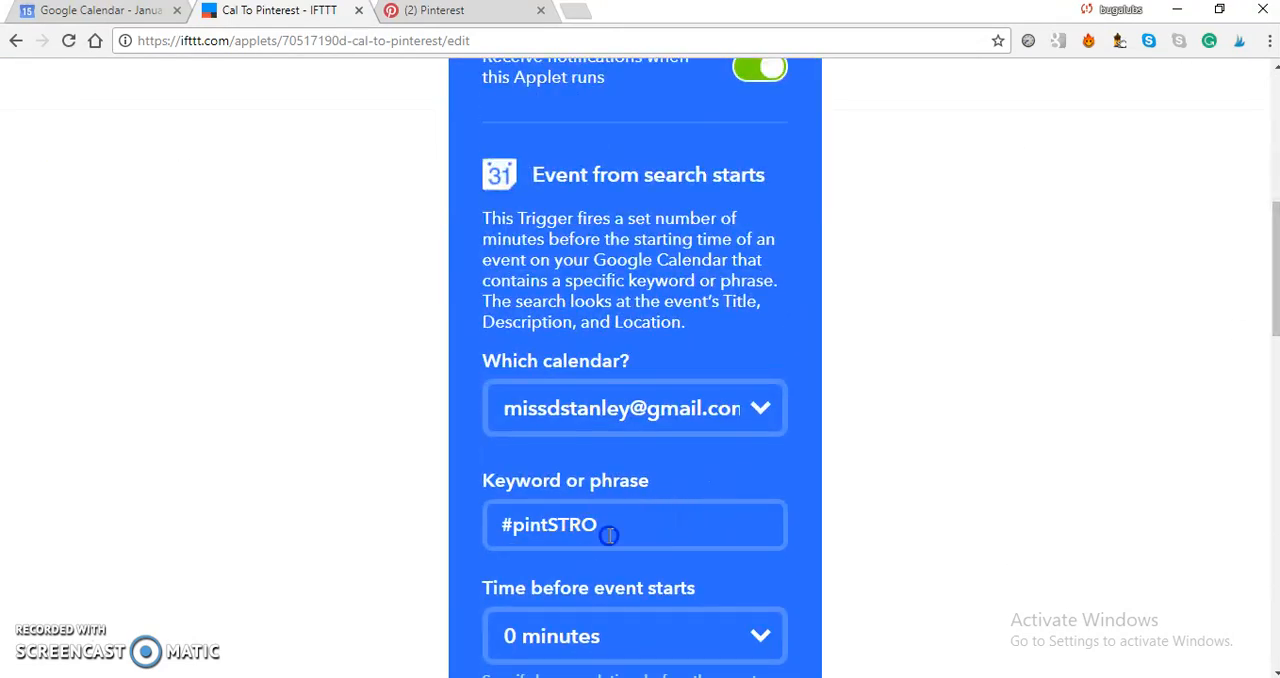
{"action": "left_click_drag", "start_coordinate": [609, 535], "coordinate": [508, 528]}
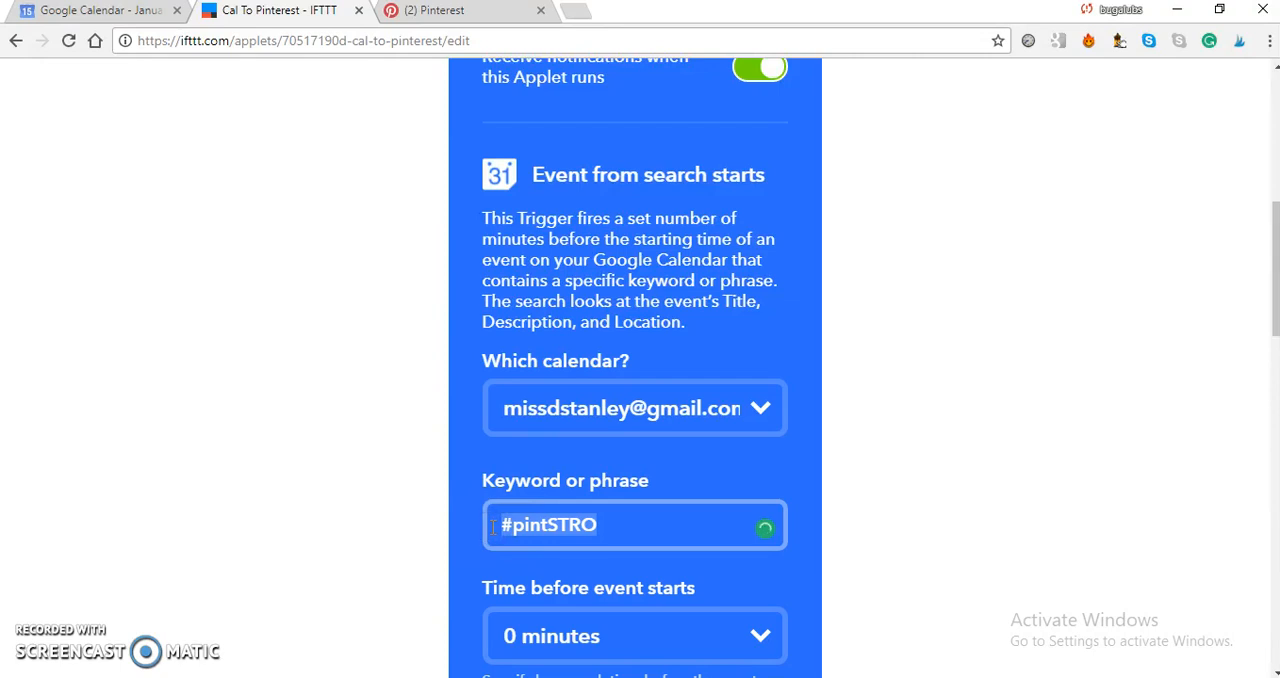
Switch to Google Calendar and create an event on Jan 3, 2018 with full details, titled #pintSTRO.
{"action": "left_click", "coordinate": [101, 12]}
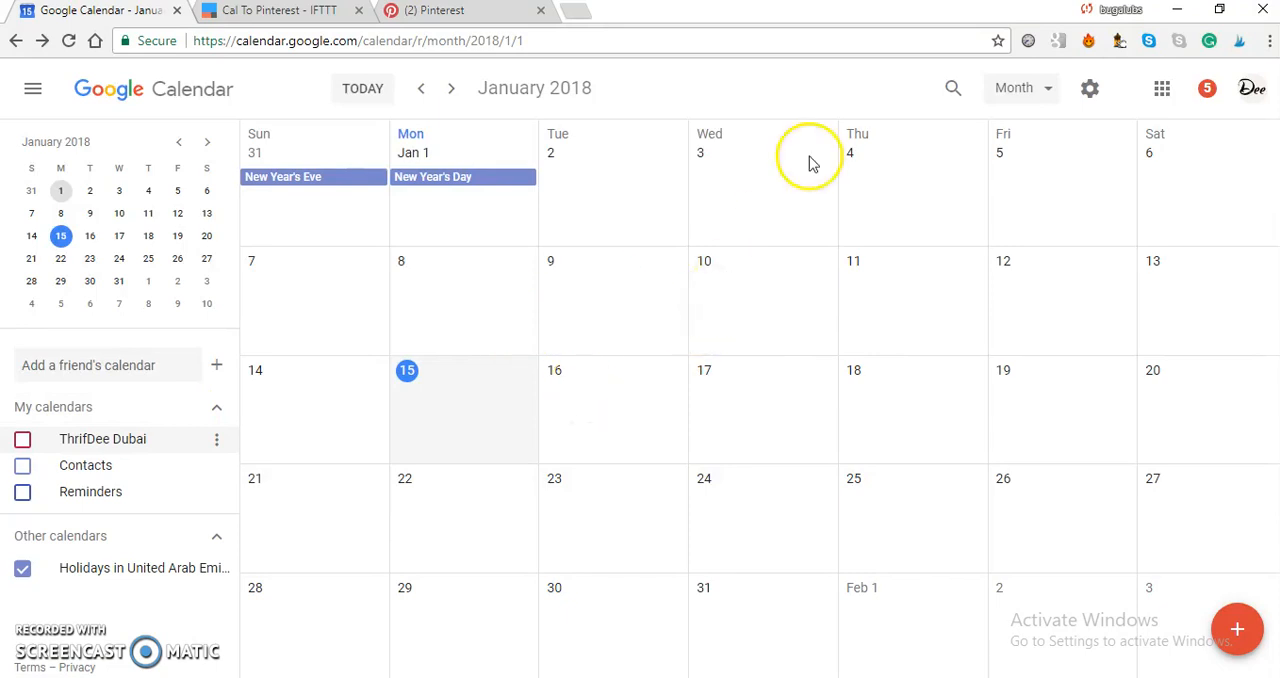
{"action": "left_click", "coordinate": [758, 148]}
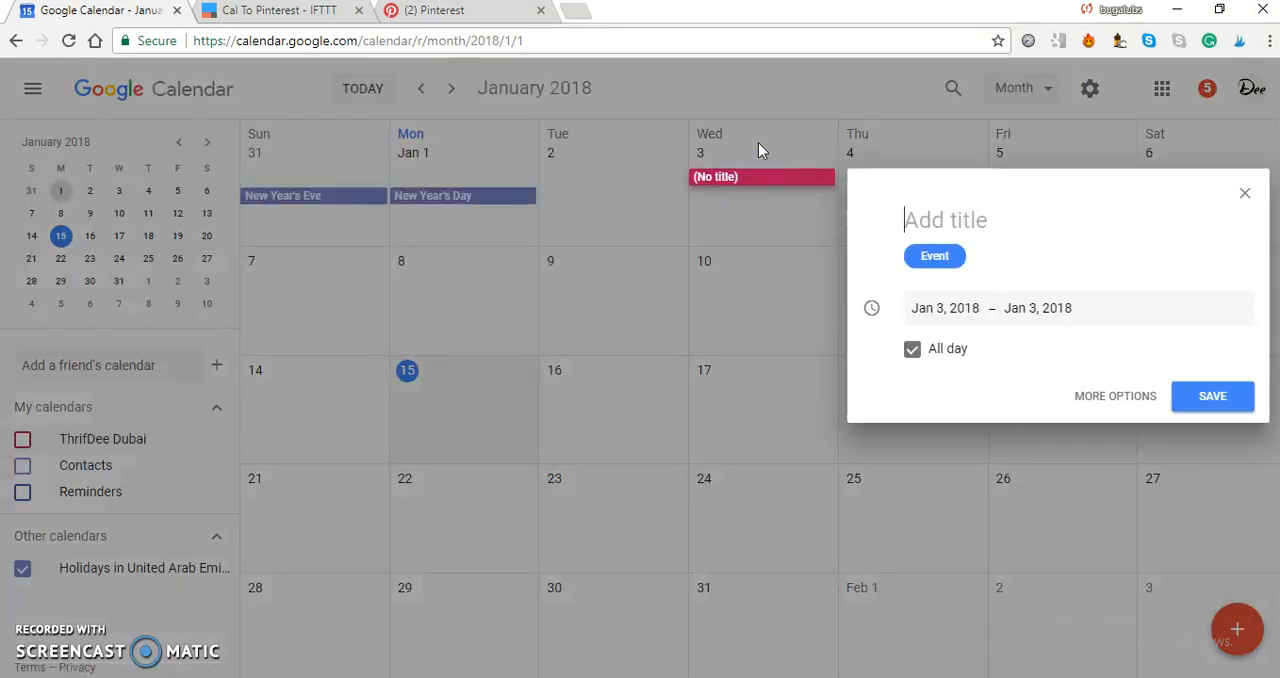
{"action": "left_click", "coordinate": [1110, 400]}
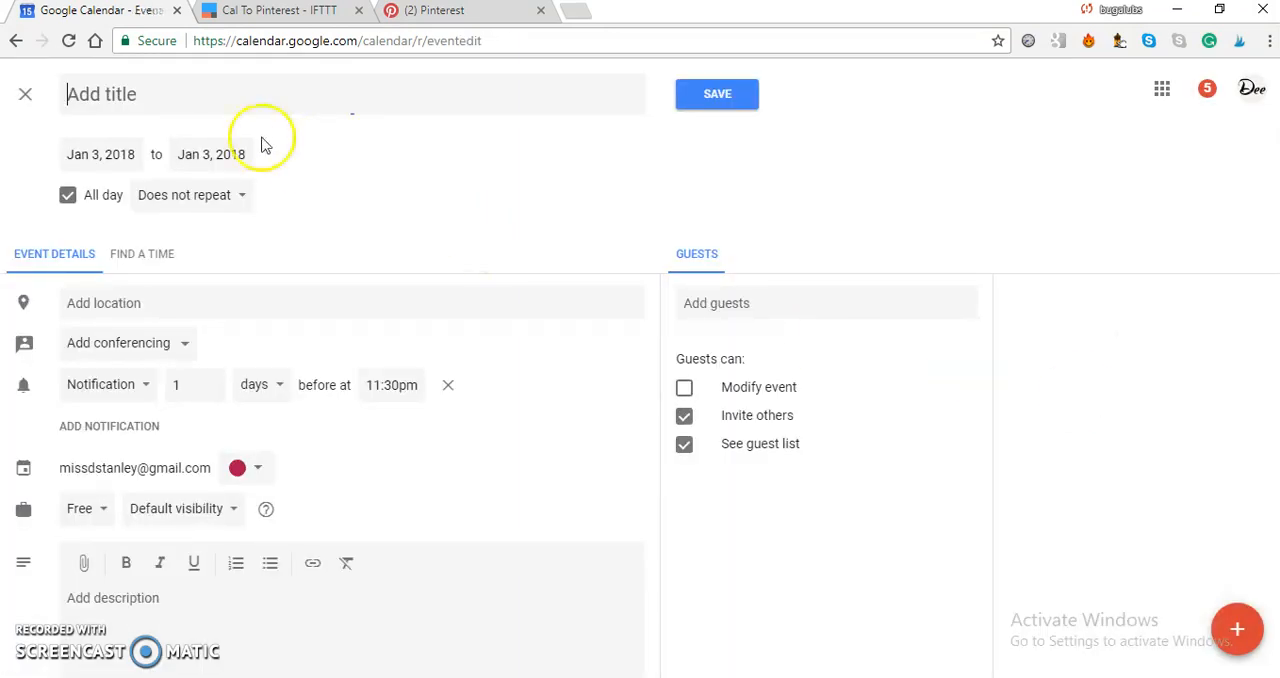
{"action": "left_click", "coordinate": [177, 96]}
{"action": "type", "text": "#pintSTRO"}
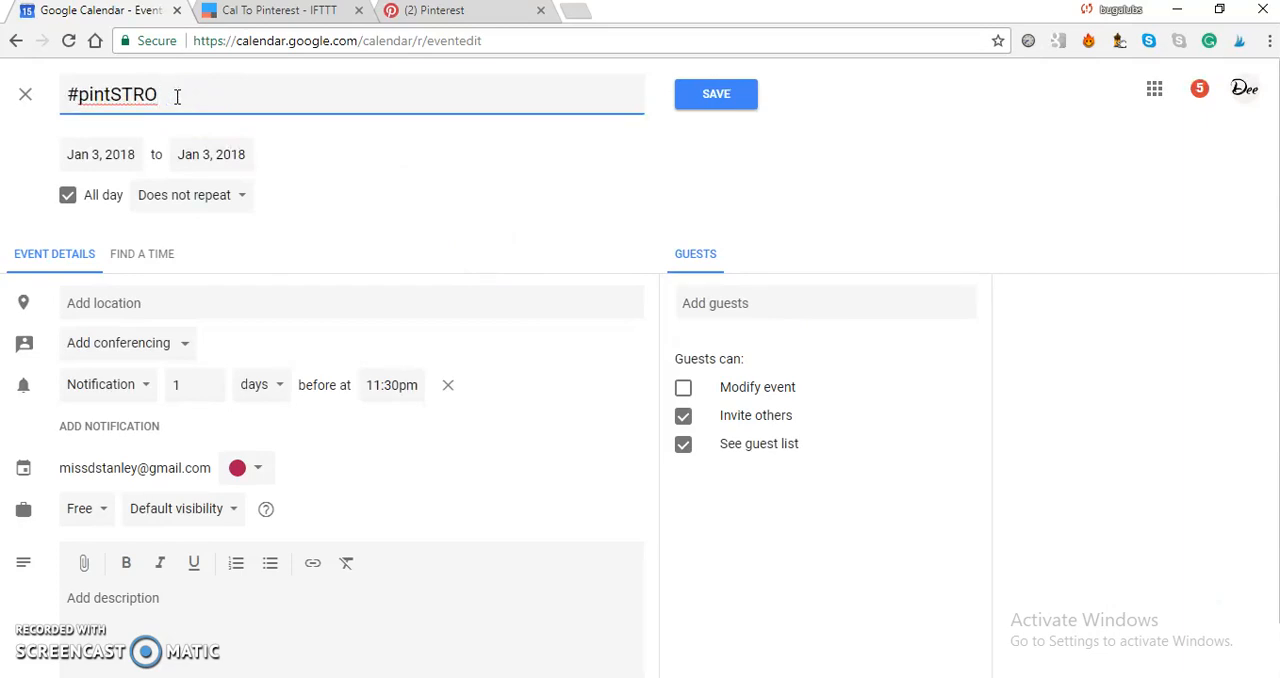
Copy the Stromboli pin's description from its opening words through #expatlife and paste it into the calendar event's description.
{"action": "left_click", "coordinate": [449, 13]}
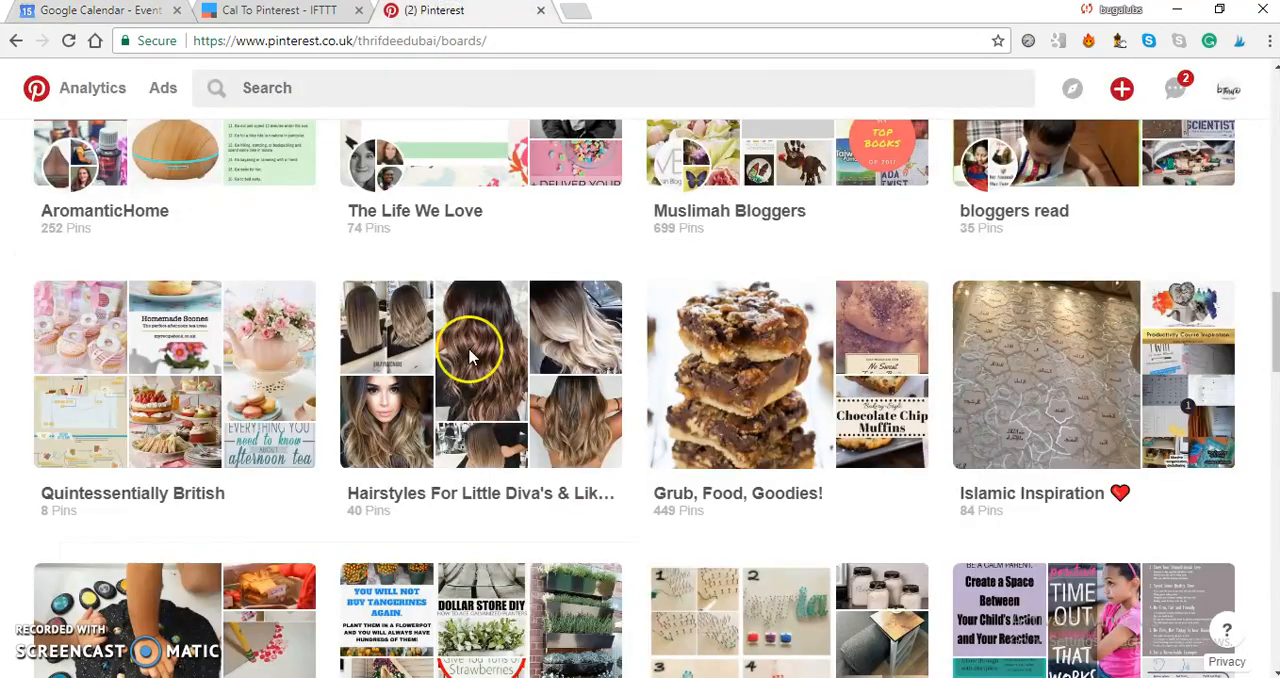
{"action": "left_click", "coordinate": [660, 677]}
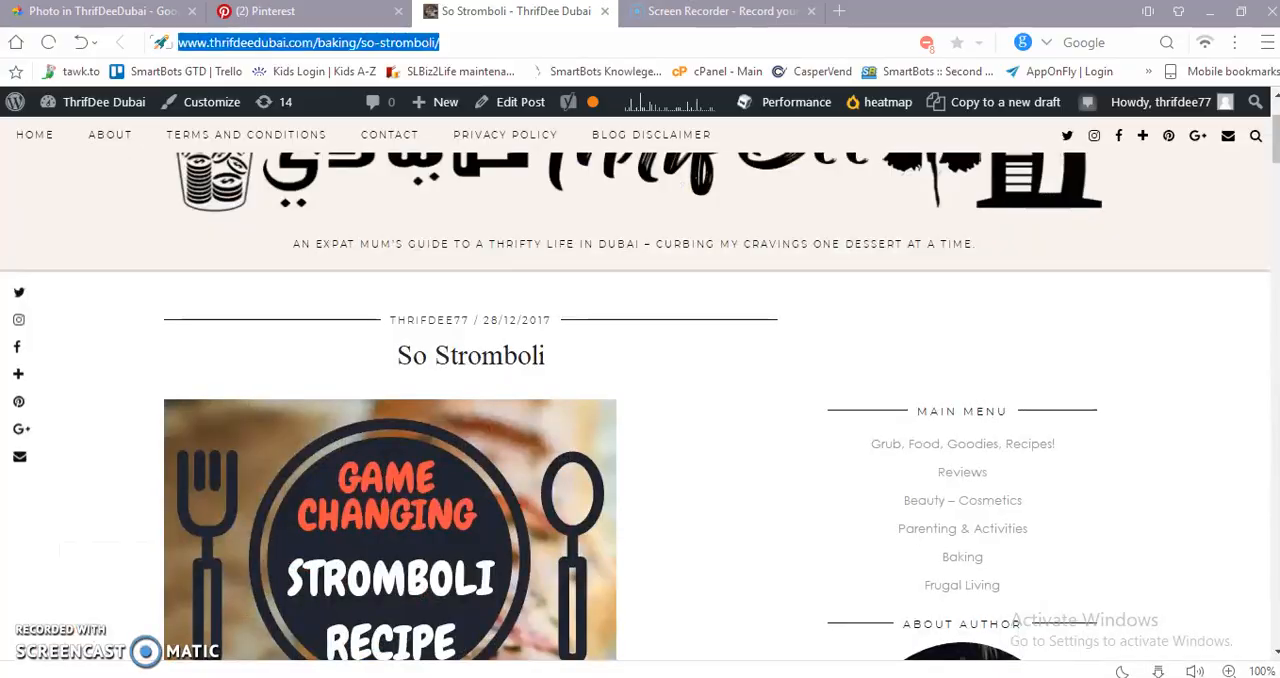
{"action": "left_click", "coordinate": [338, 17]}
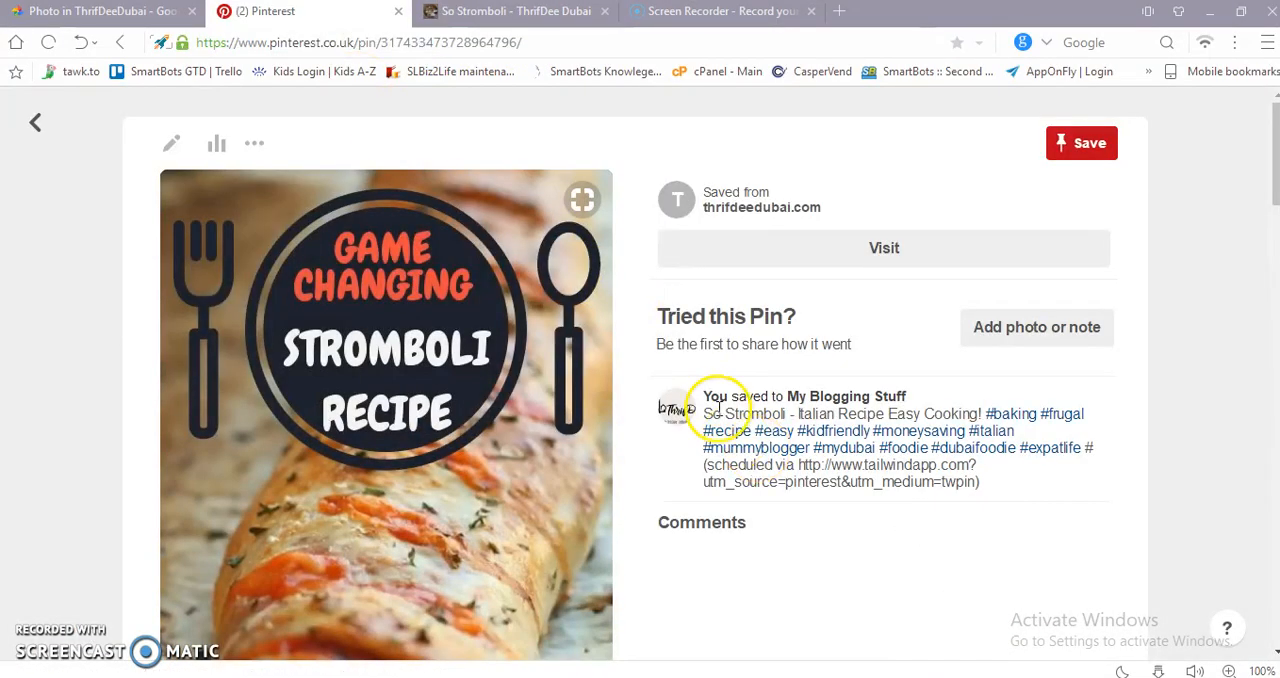
{"action": "left_click_drag", "start_coordinate": [704, 411], "coordinate": [1082, 455]}
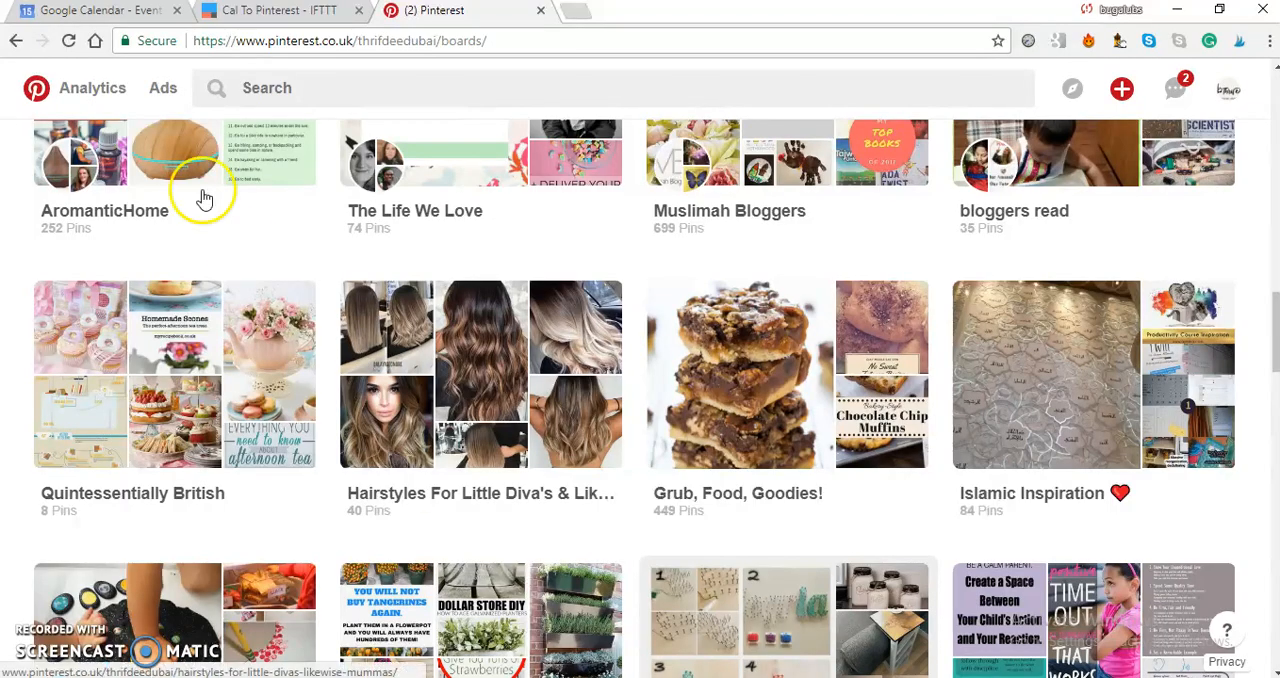
{"action": "left_click", "coordinate": [86, 11]}
{"action": "left_click", "coordinate": [167, 620]}
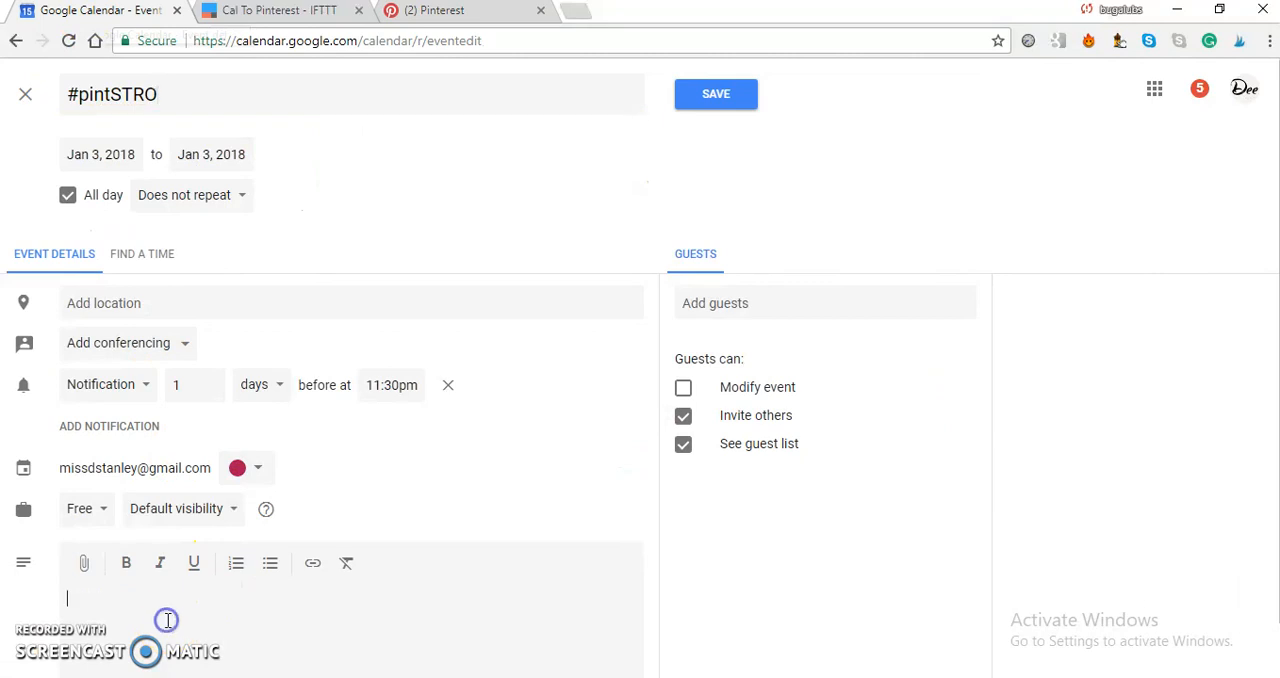
{"action": "key", "text": "ctrl+v"}
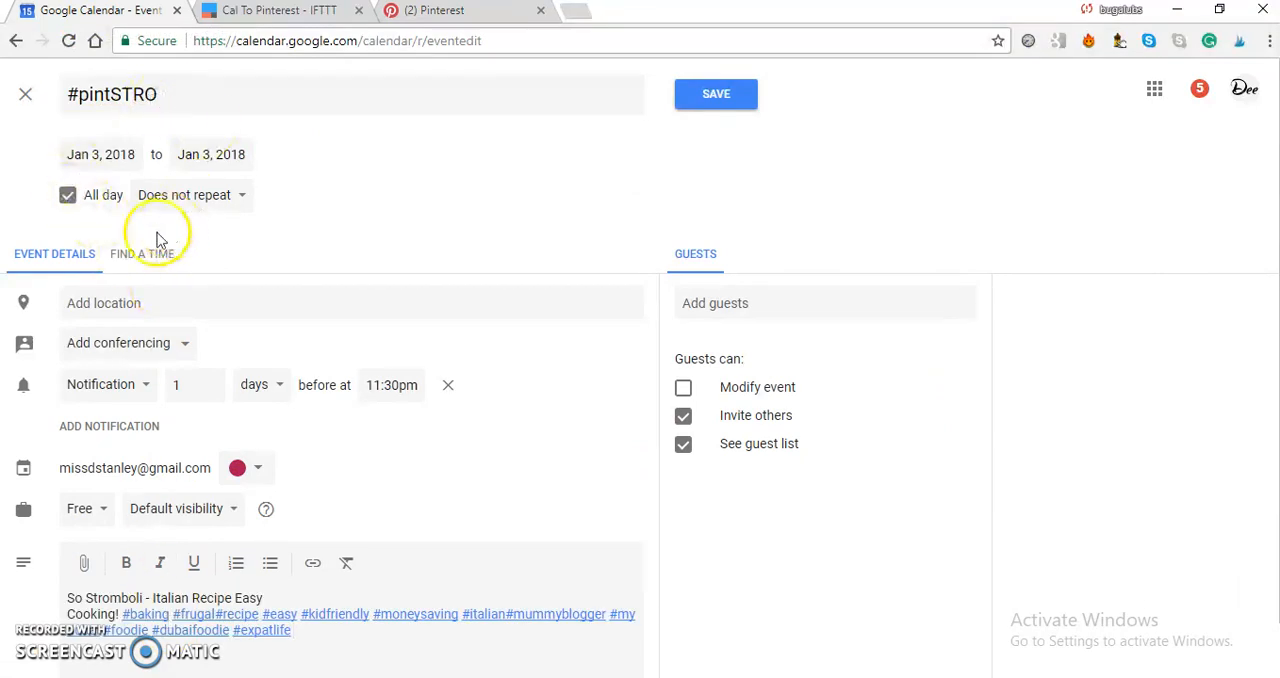
Turn the all-day #pintSTRO event into a timed event starting at 4:00pm.
{"action": "left_click", "coordinate": [67, 195]}
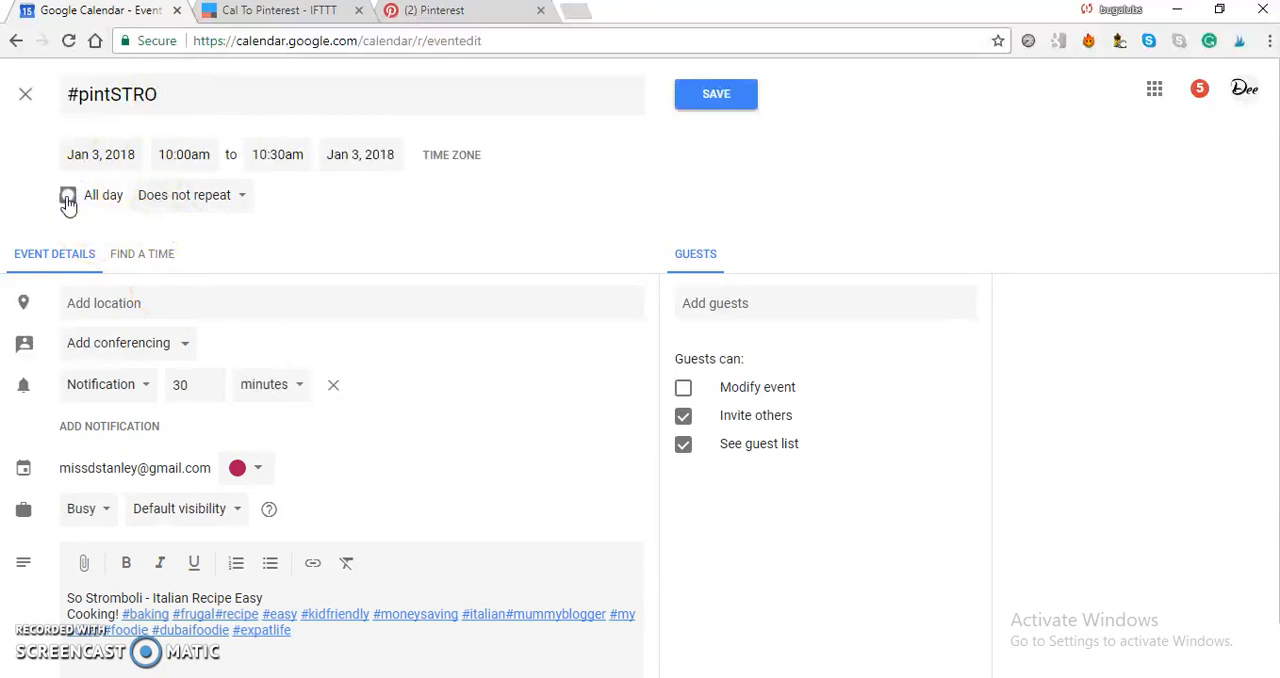
{"action": "left_click", "coordinate": [199, 155]}
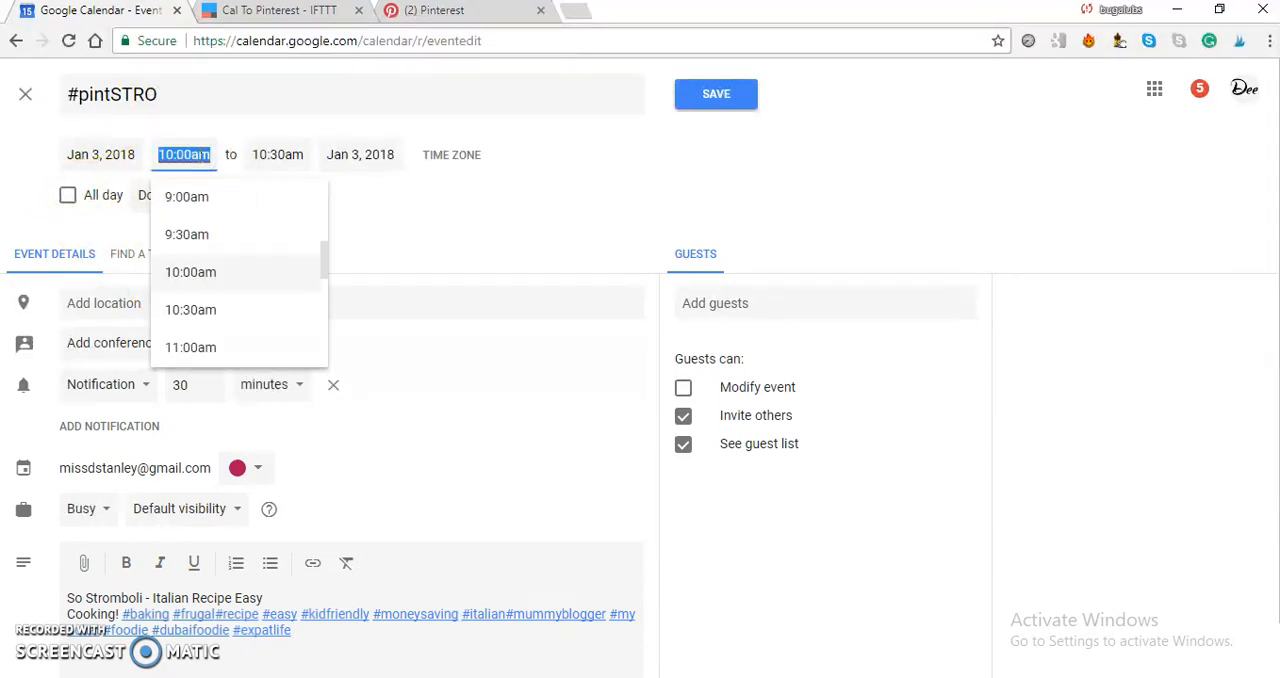
{"action": "left_click_drag", "start_coordinate": [323, 262], "coordinate": [323, 302]}
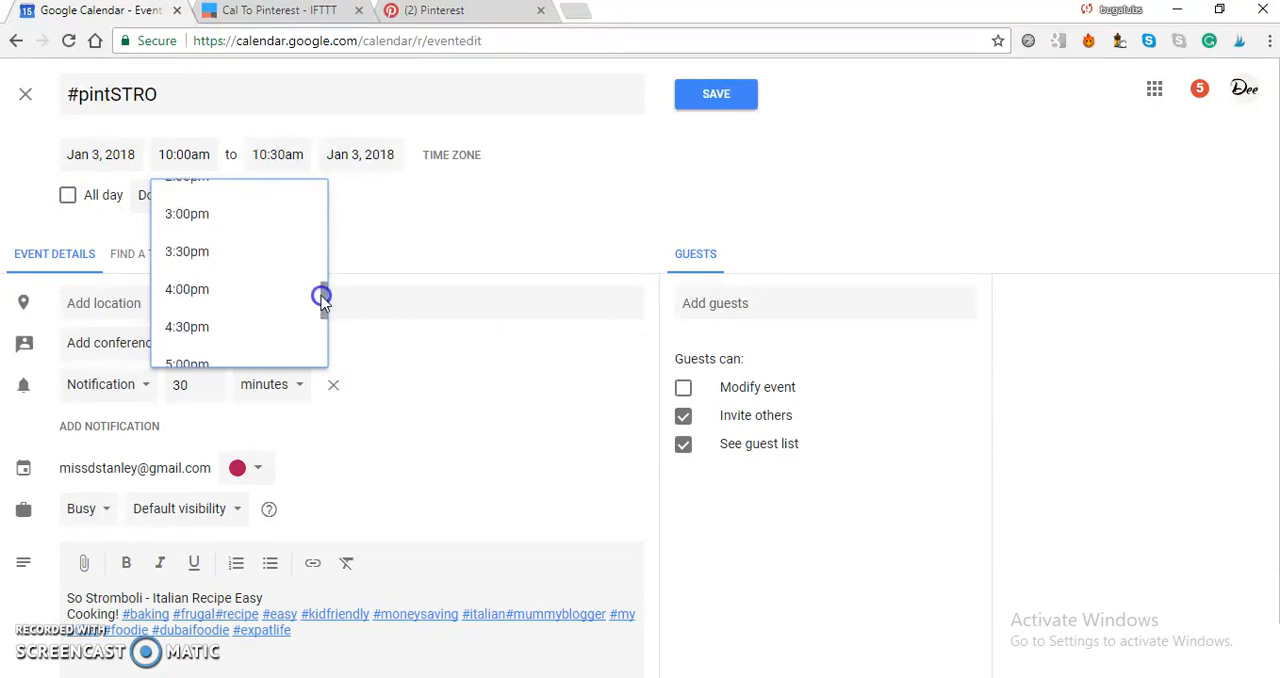
{"action": "left_click", "coordinate": [193, 289]}
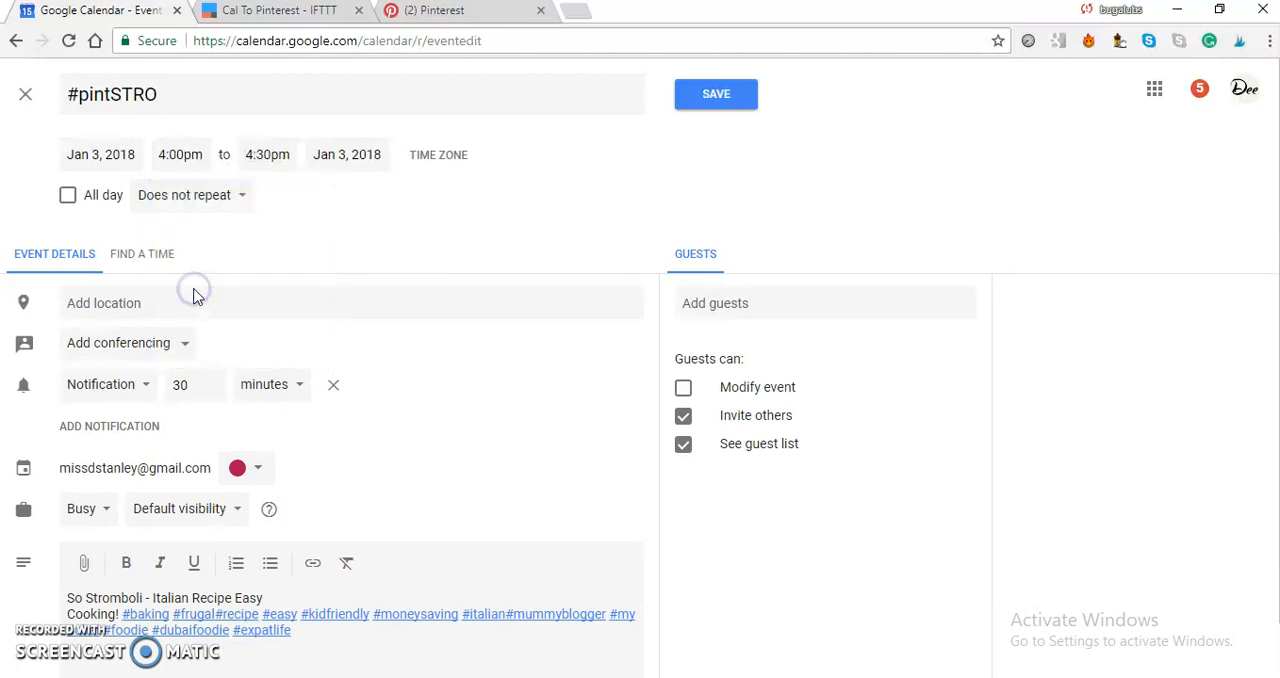
Set a custom recurrence for the event, repeating every week on Monday and Wednesday and never ending.
{"action": "left_click", "coordinate": [200, 196]}
{"action": "left_click", "coordinate": [161, 400]}
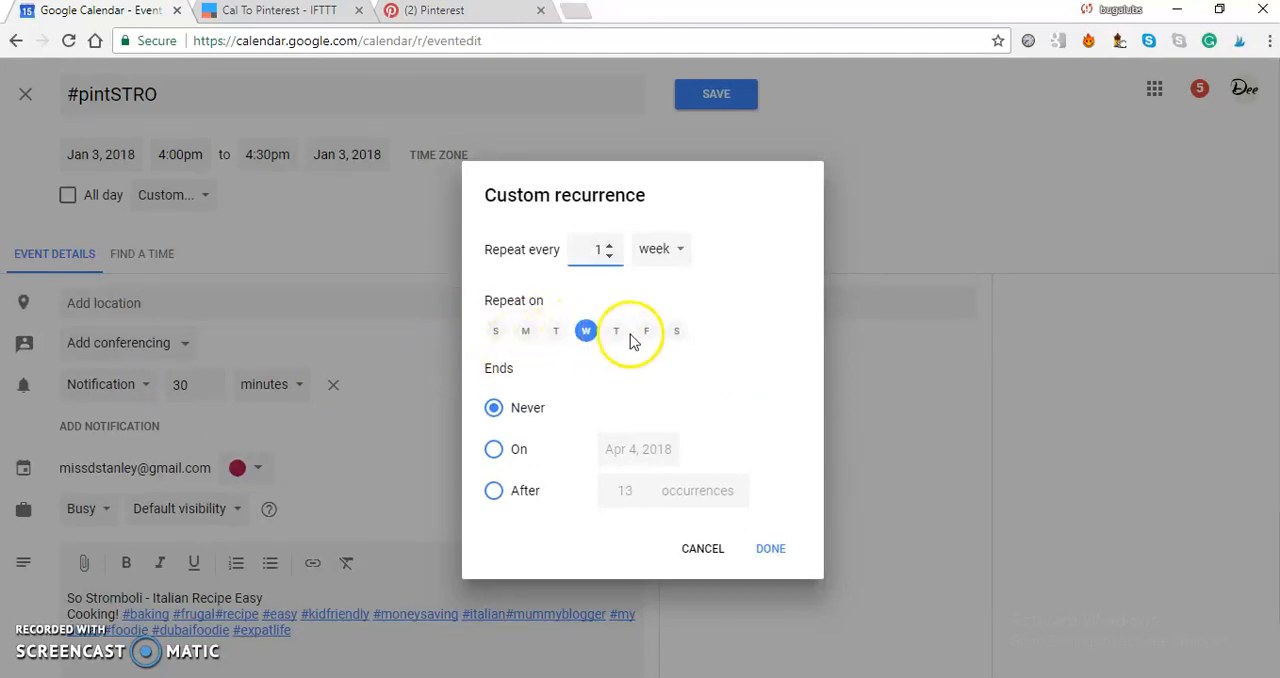
{"action": "left_click", "coordinate": [522, 334]}
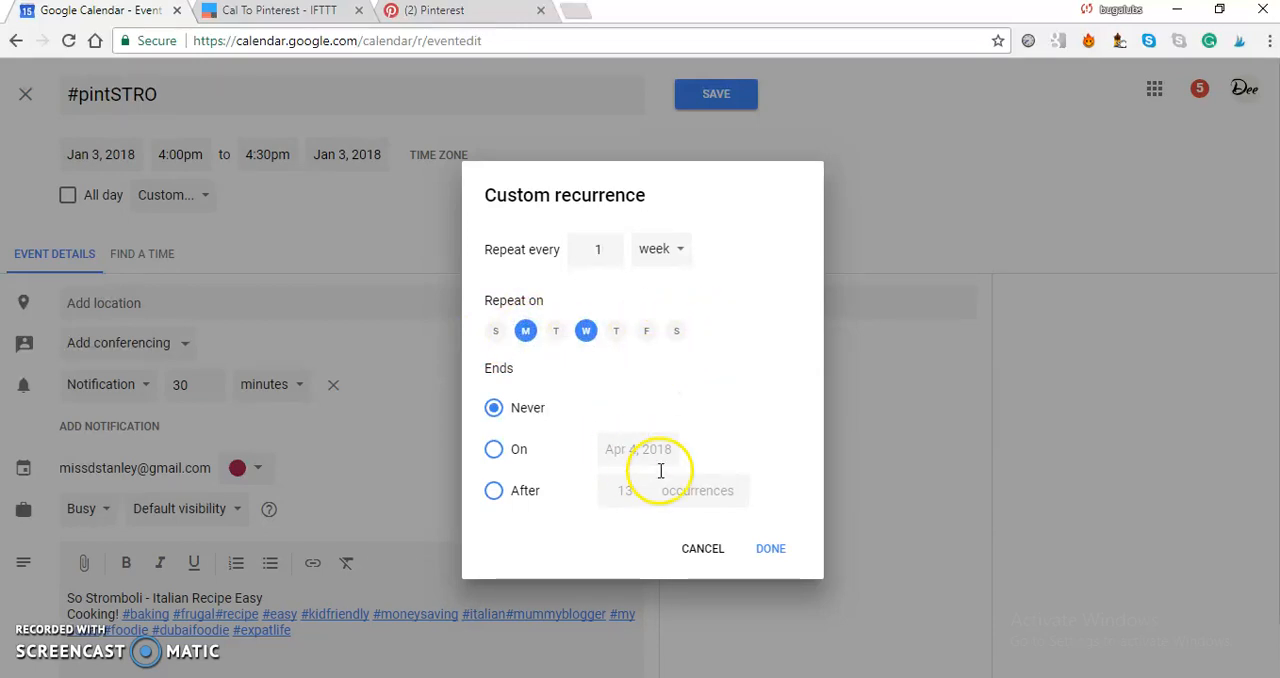
{"action": "left_click", "coordinate": [772, 549]}
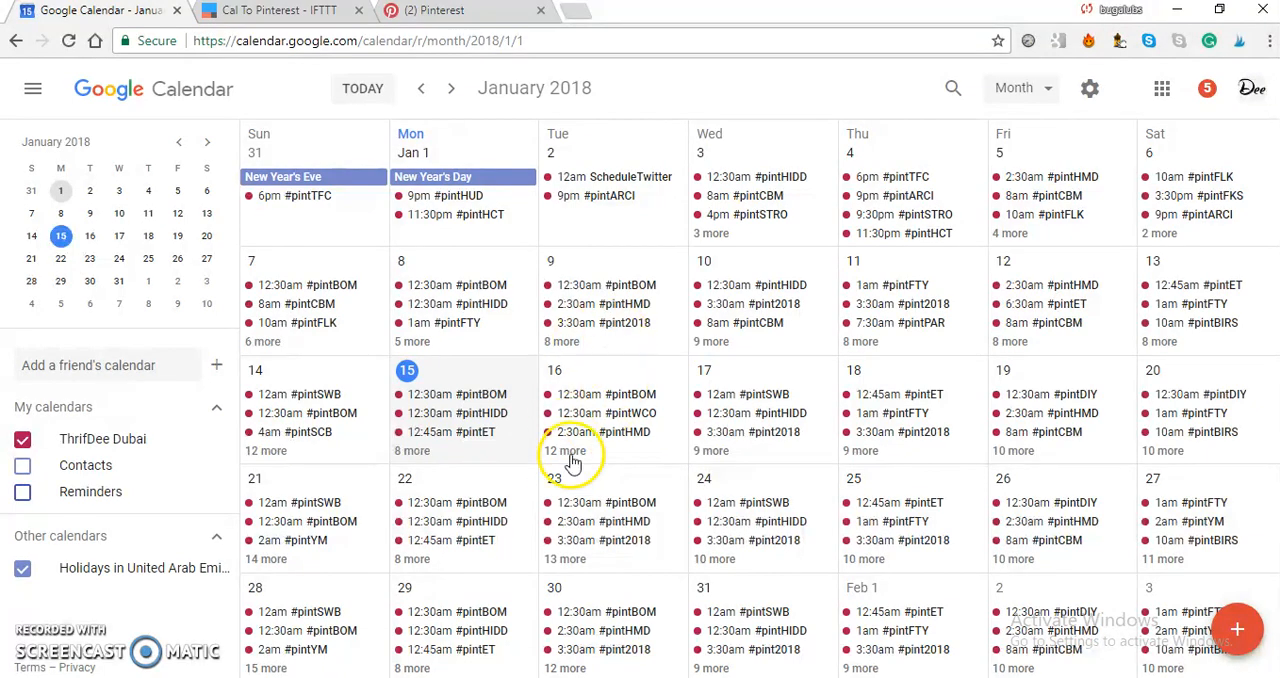
Review the full list of events on January 16 and move the 12am #pintSWB event from January 17 to January 12.
{"action": "left_click", "coordinate": [566, 451]}
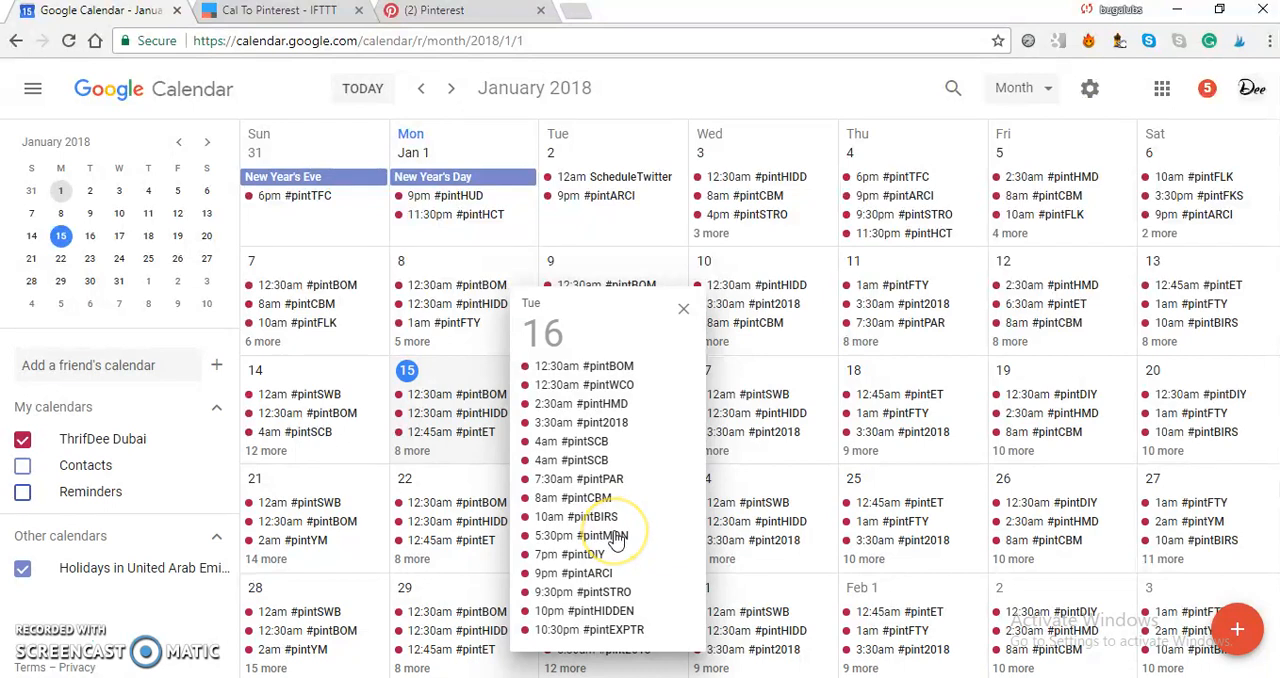
{"action": "left_click", "coordinate": [820, 143]}
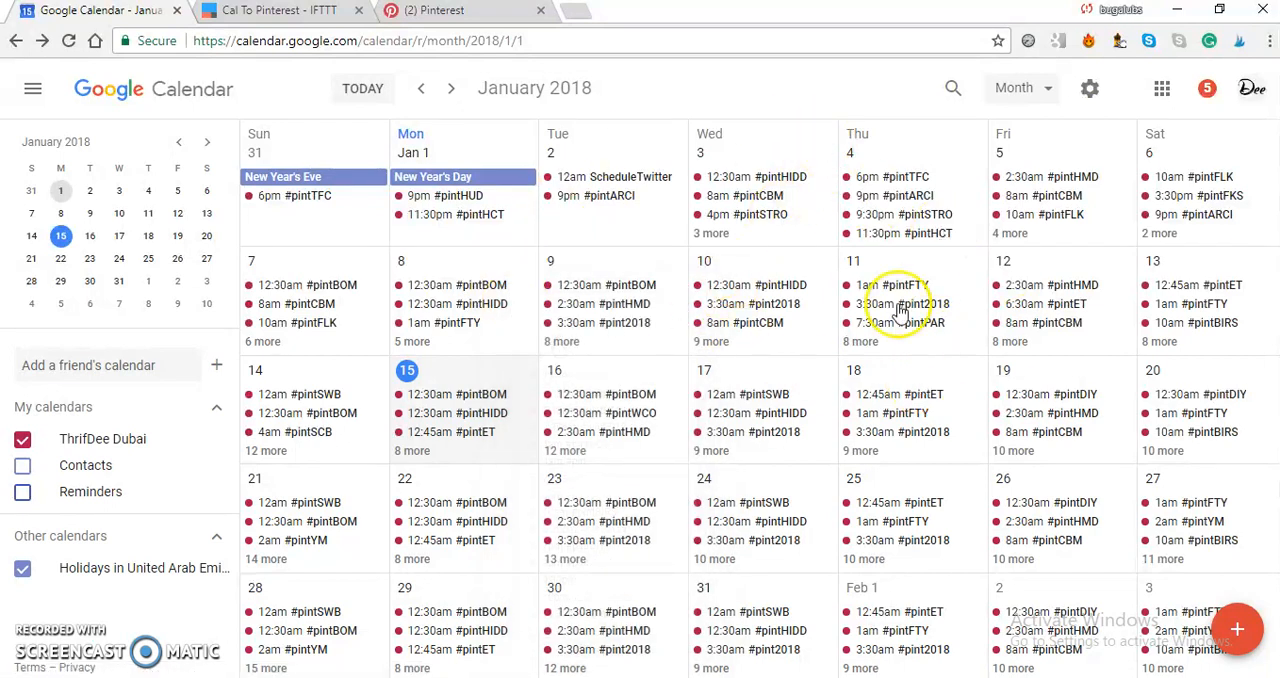
{"action": "left_click", "coordinate": [750, 400]}
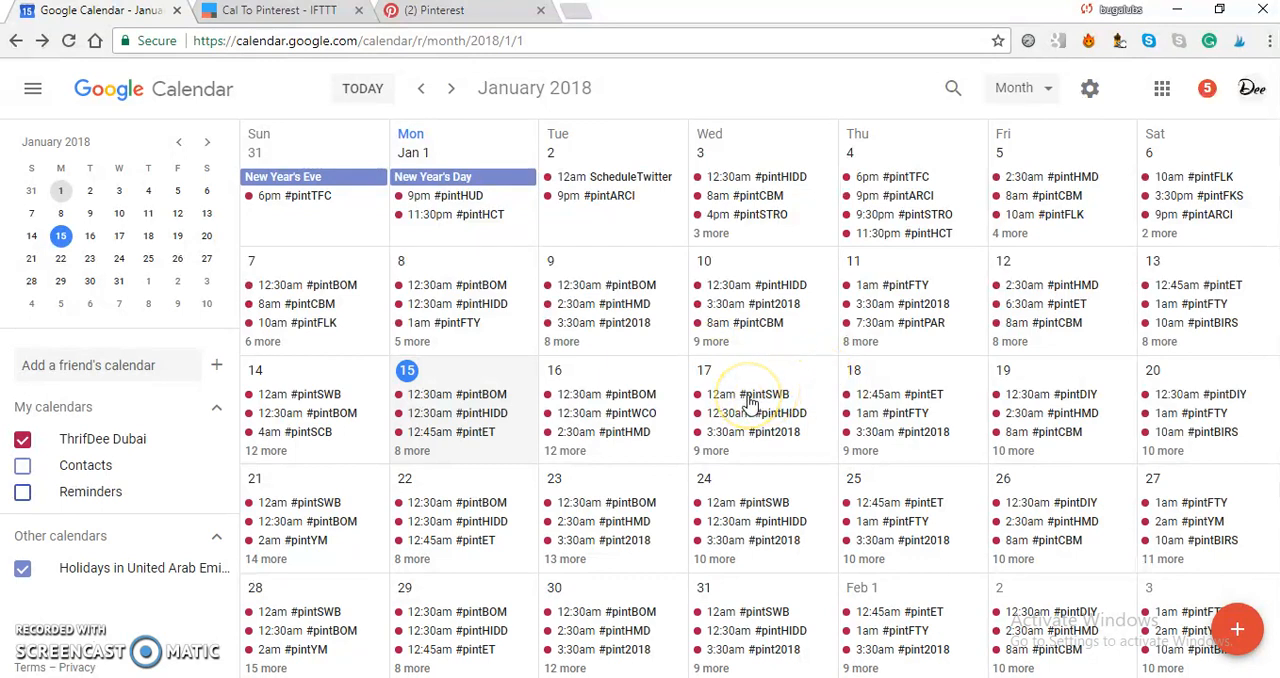
{"action": "left_click_drag", "start_coordinate": [750, 400], "coordinate": [1088, 267]}
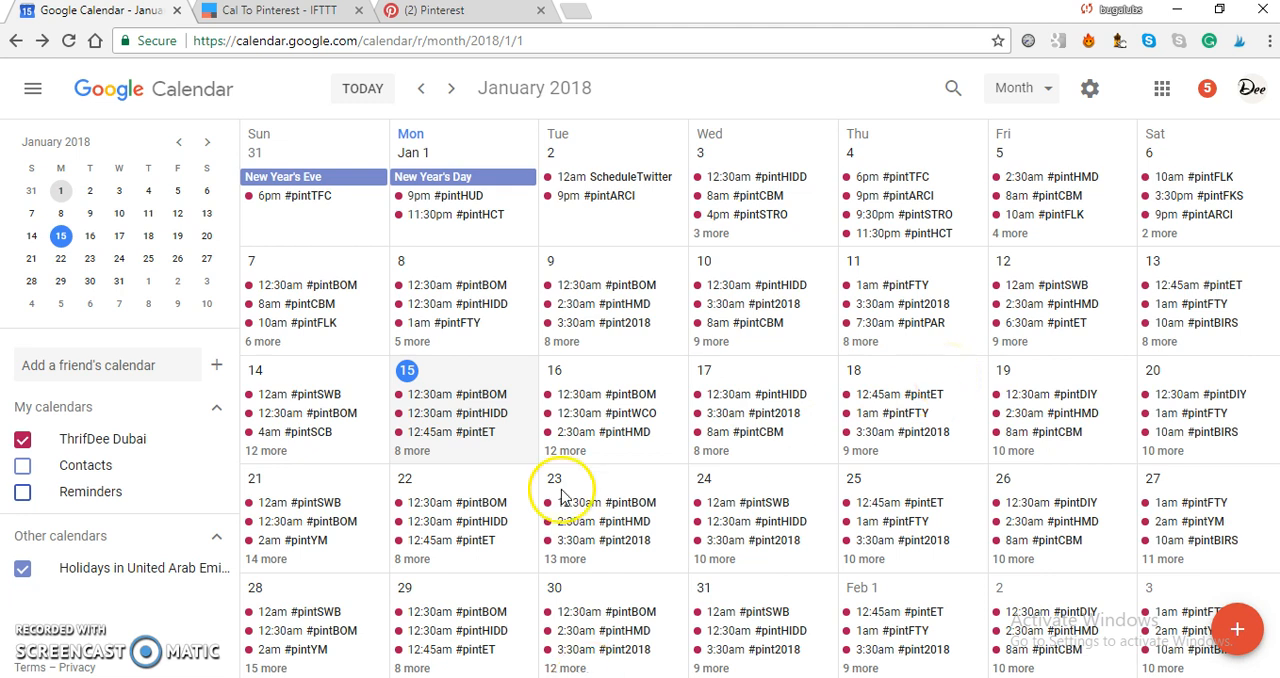
Switch to Pinterest and look through the profile's boards and the pins on the My Blogging Stuff board.
{"action": "left_click", "coordinate": [452, 12]}
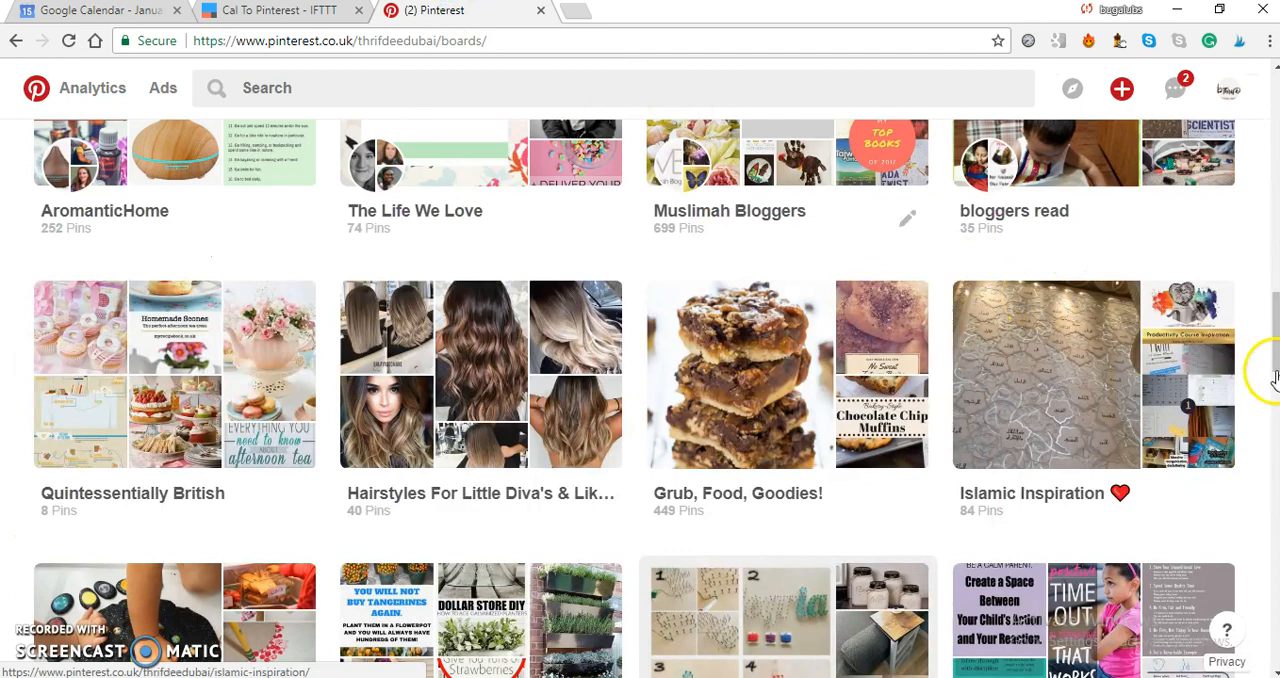
{"action": "left_click_drag", "start_coordinate": [1273, 362], "coordinate": [1254, 438]}
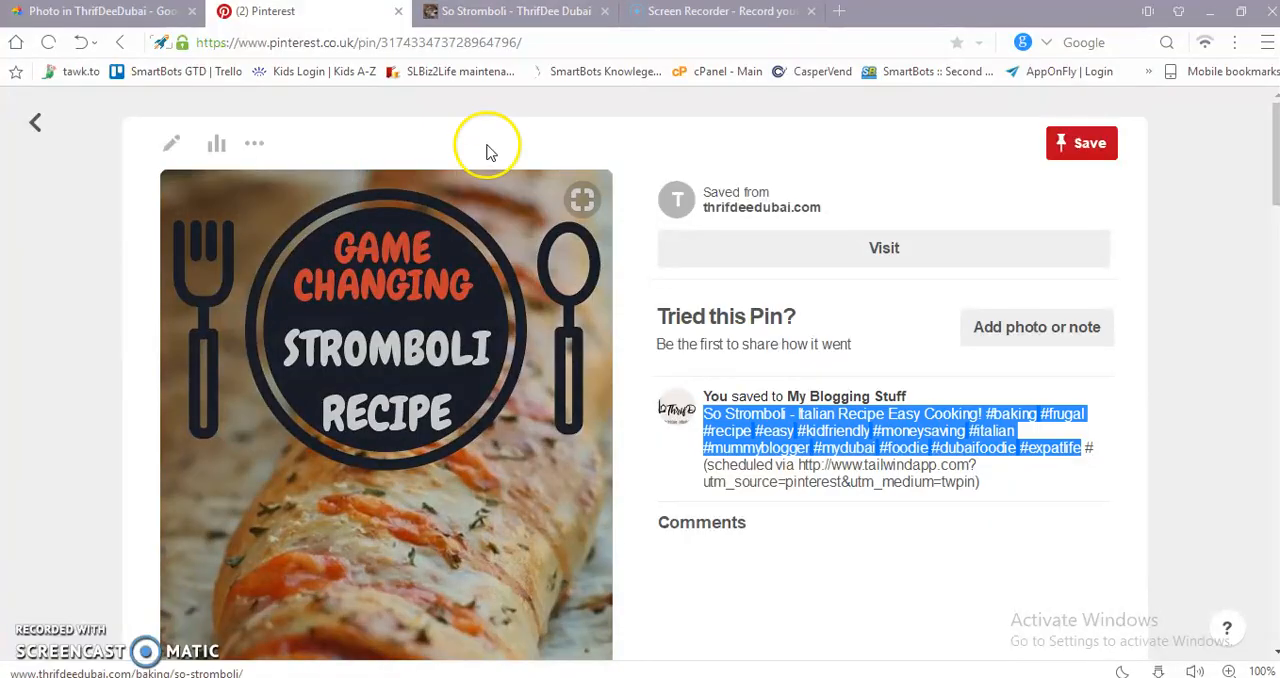
{"action": "left_click", "coordinate": [35, 124]}
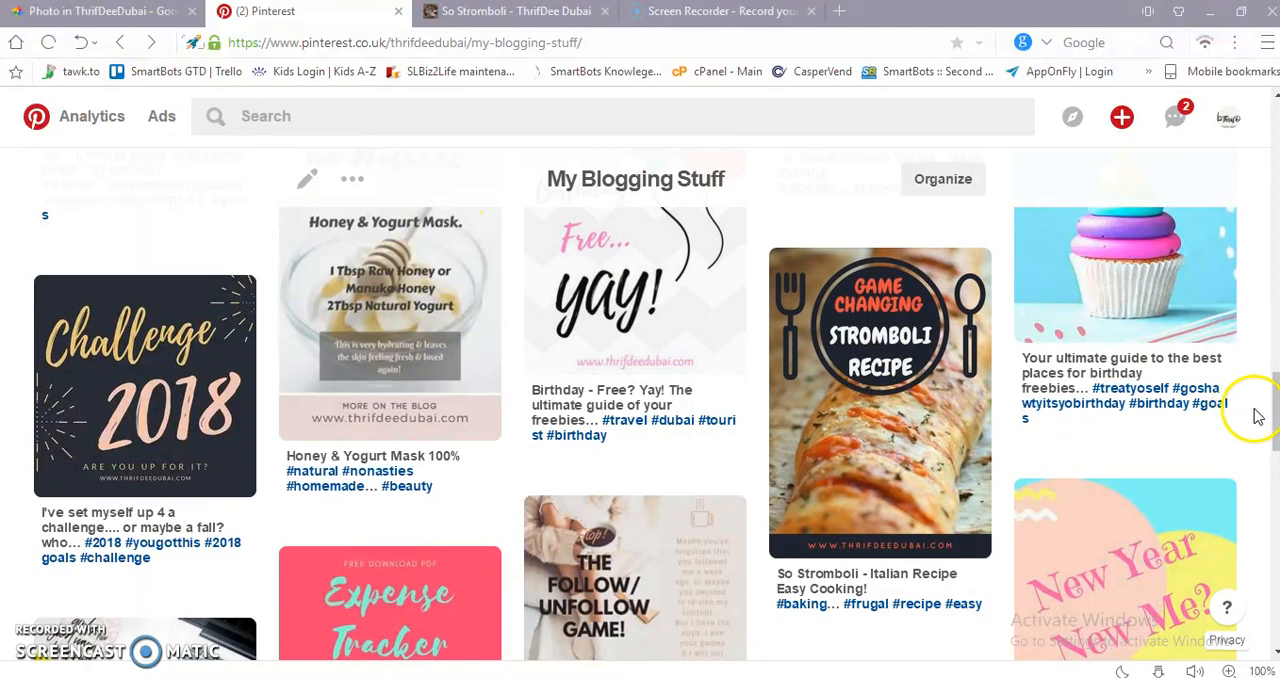
{"action": "left_click_drag", "start_coordinate": [1273, 415], "coordinate": [1272, 470]}
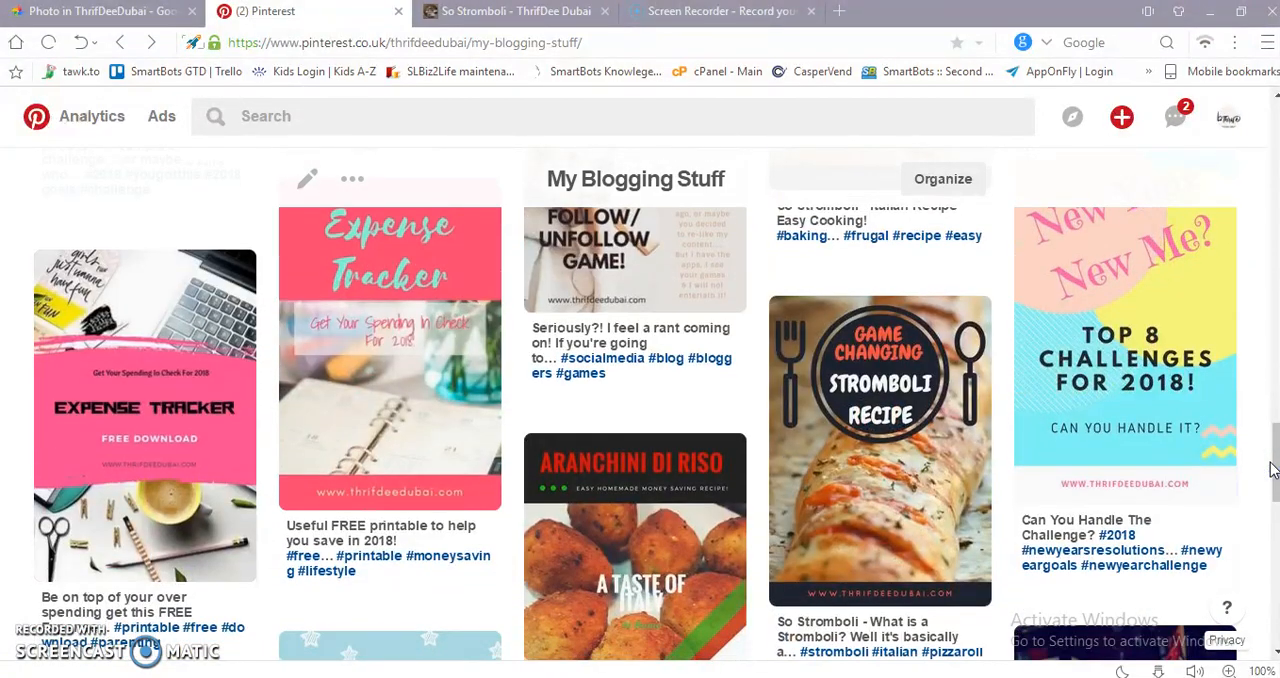